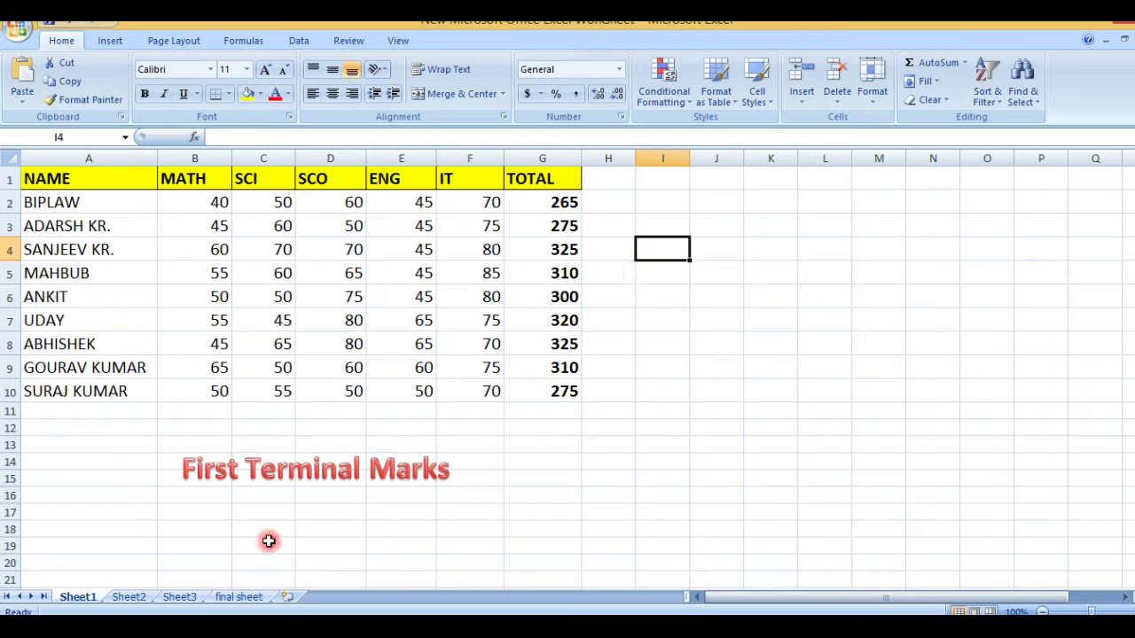
Compare the student names in A2:A10 across Sheet1, Sheet2 and Sheet3
left_click(129, 597)
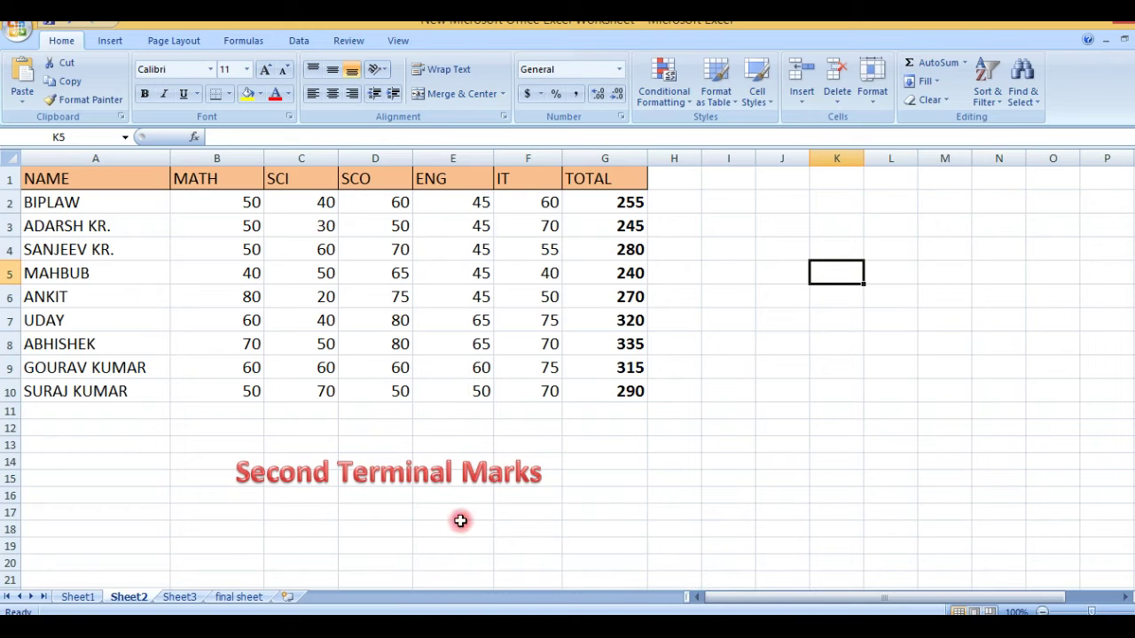
left_click(182, 599)
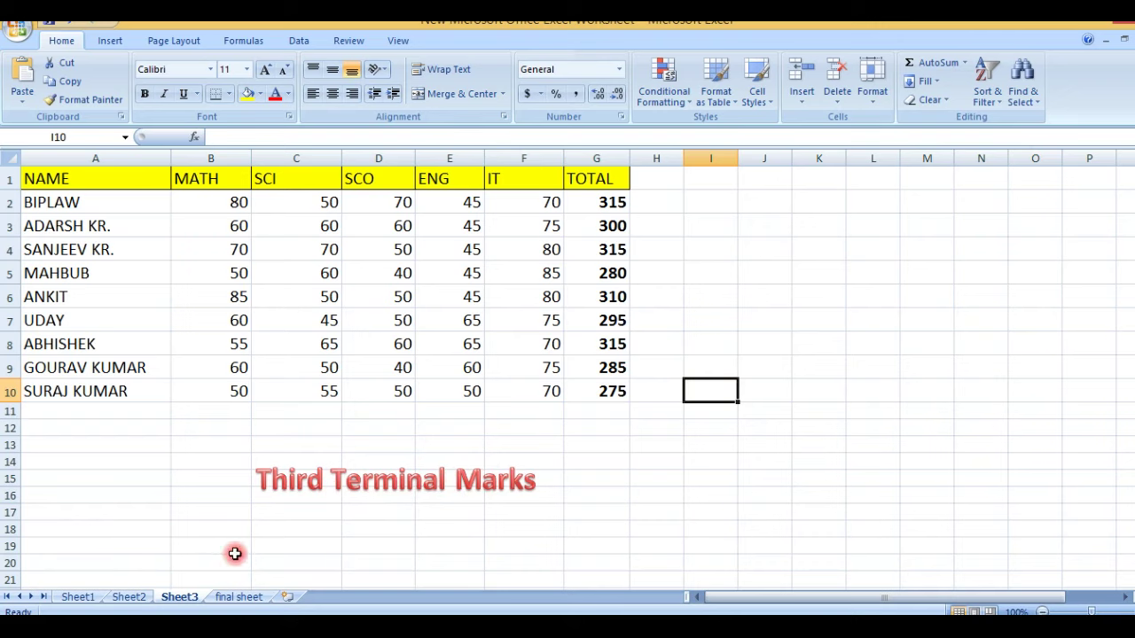
left_click(79, 597)
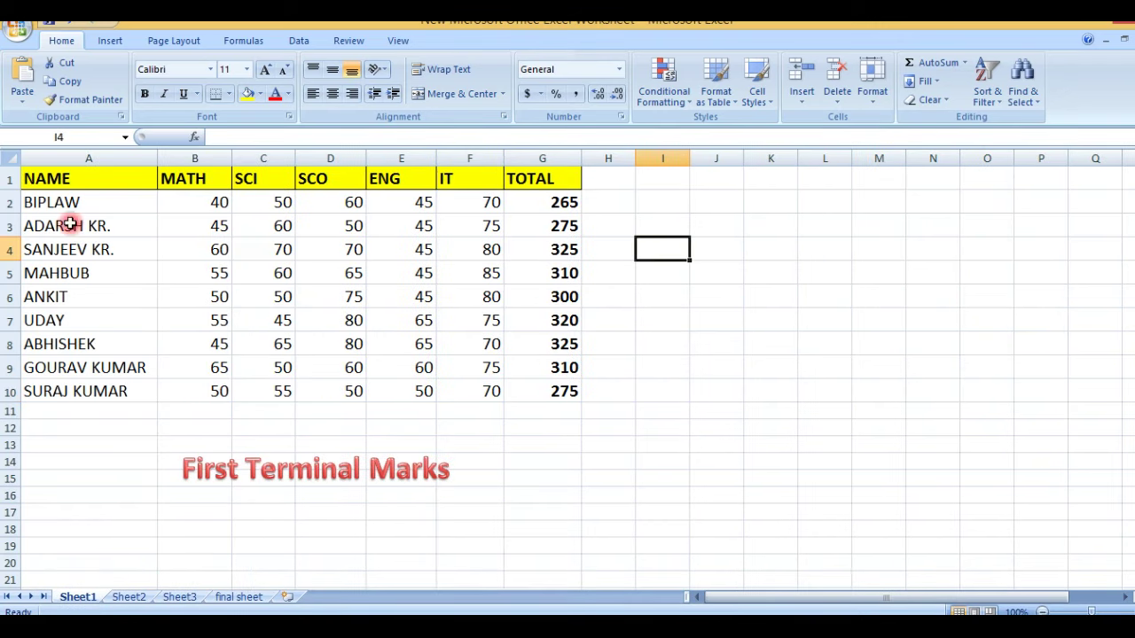
left_click_drag(68, 201, 84, 392)
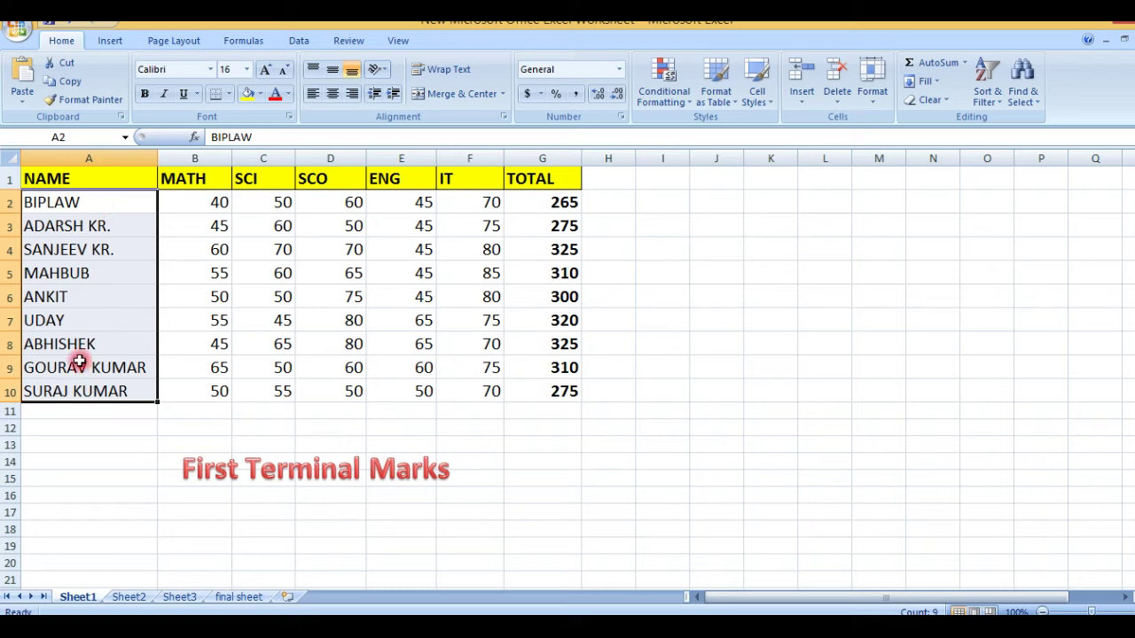
left_click_drag(71, 205, 85, 392)
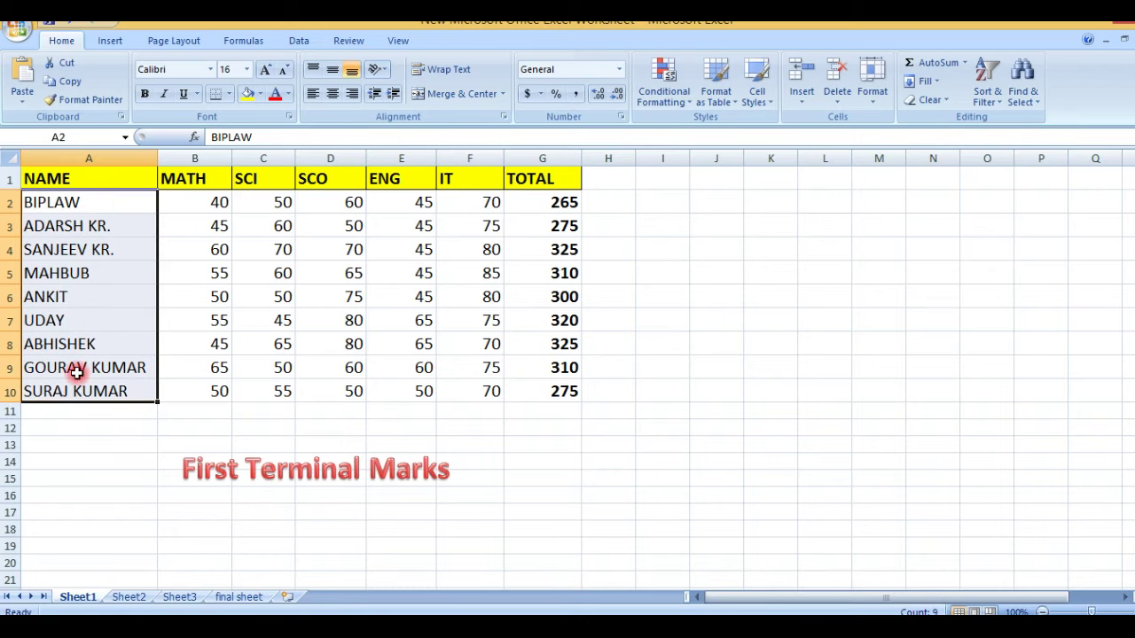
left_click(131, 598)
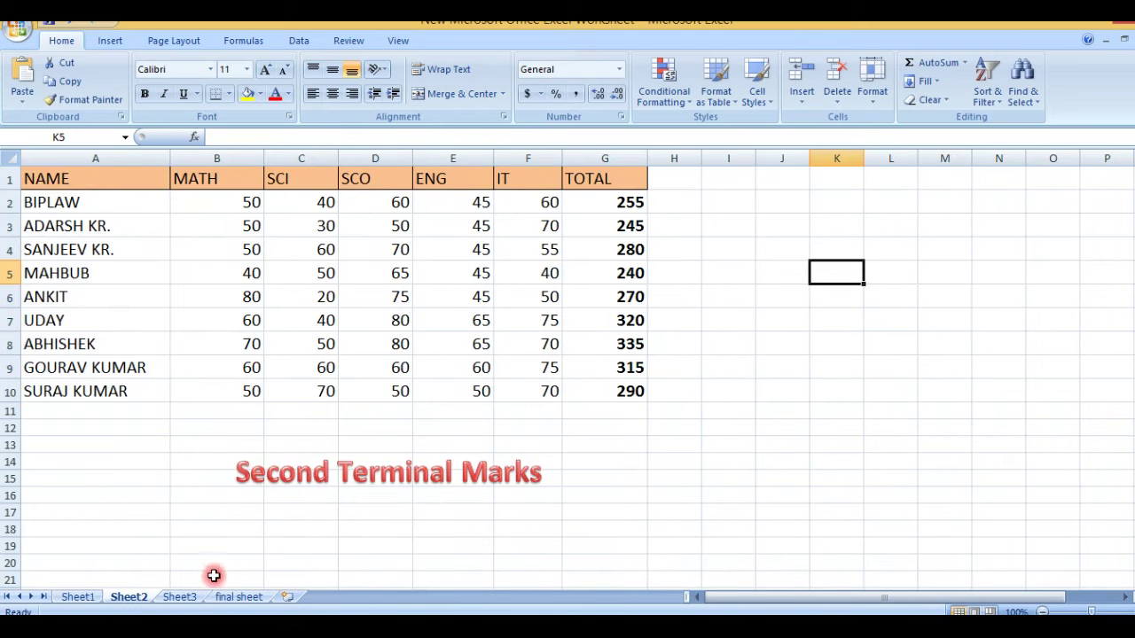
left_click(182, 598)
left_click(109, 210)
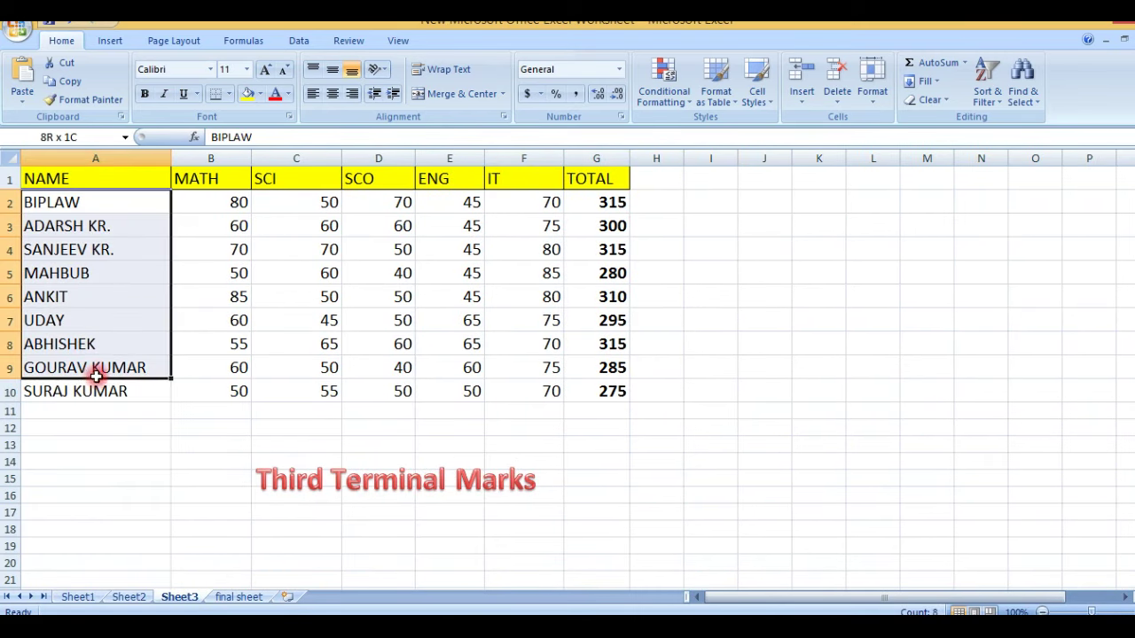
left_click_drag(105, 226, 119, 391)
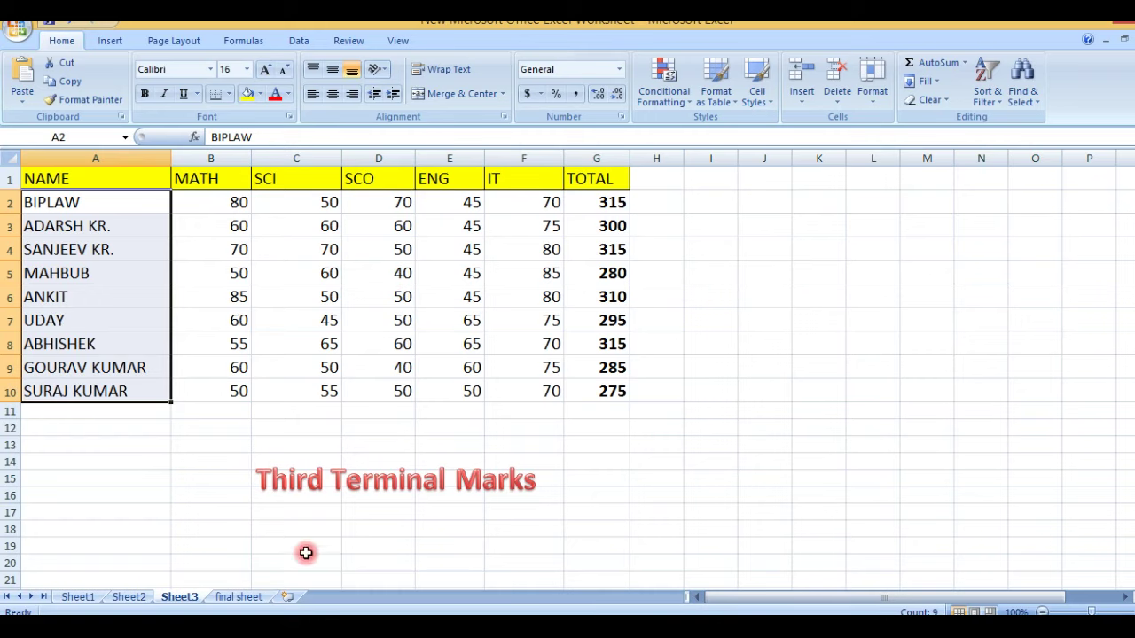
left_click(78, 597)
left_click(784, 274)
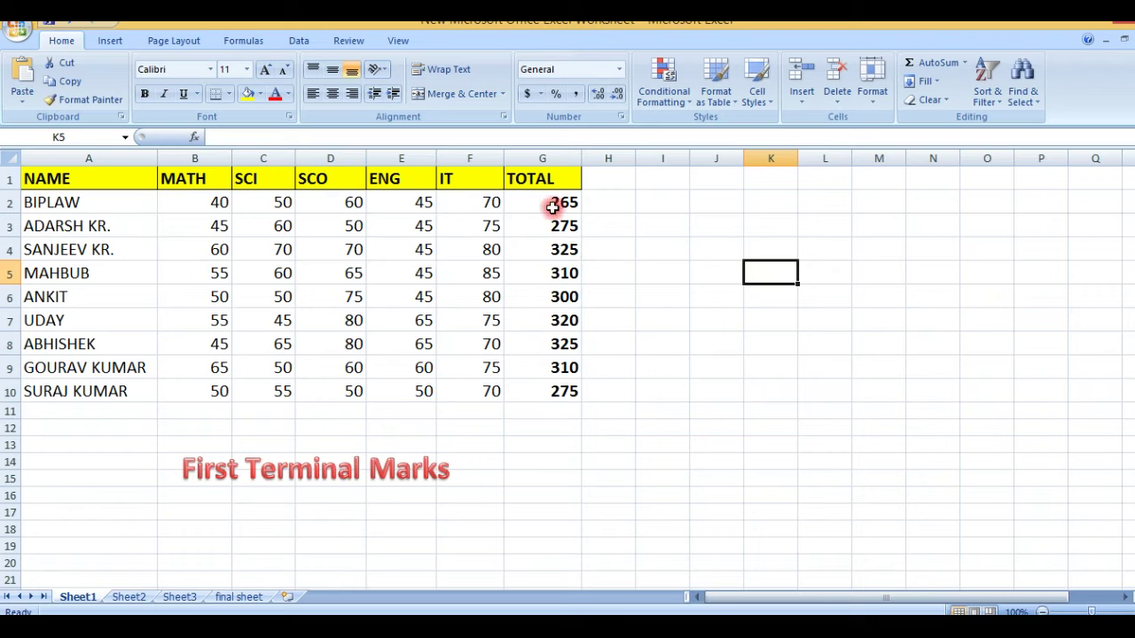
Inspect Sheet1's row 2 marks and G2's SUM formula, leaving it unchanged
left_click(202, 202)
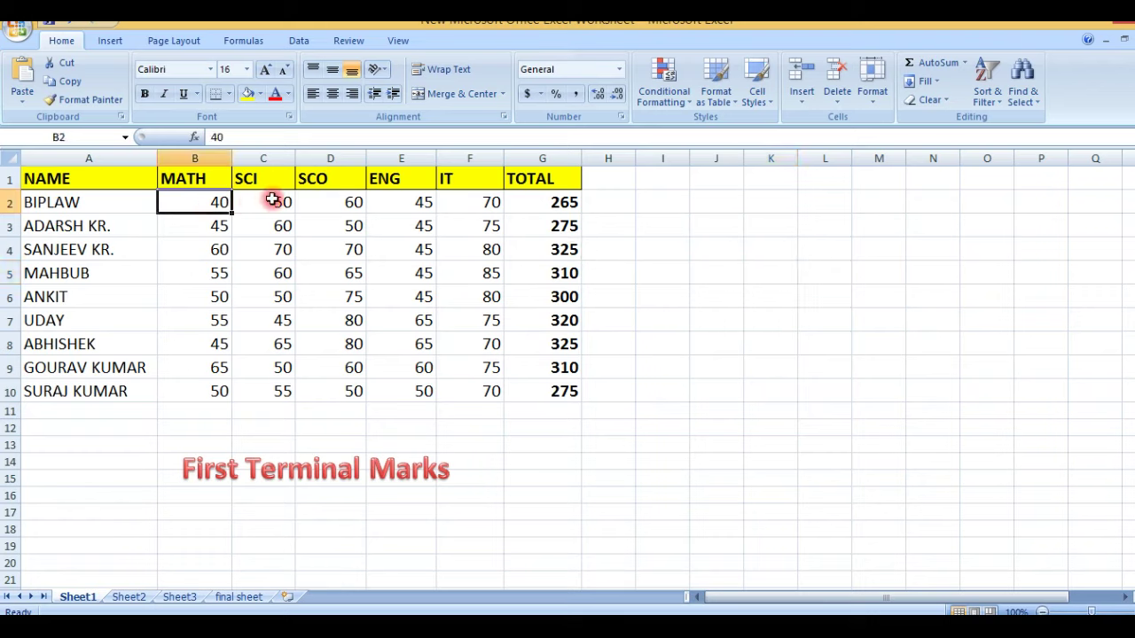
left_click(268, 203)
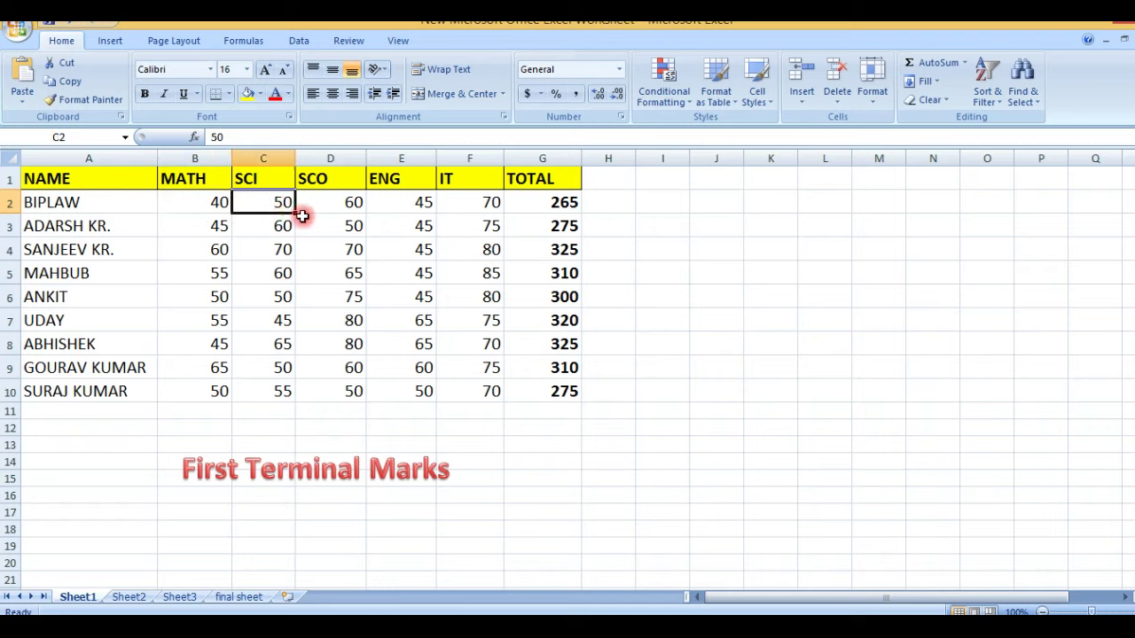
left_click(353, 199)
left_click(406, 208)
left_click(486, 202)
left_click(543, 203)
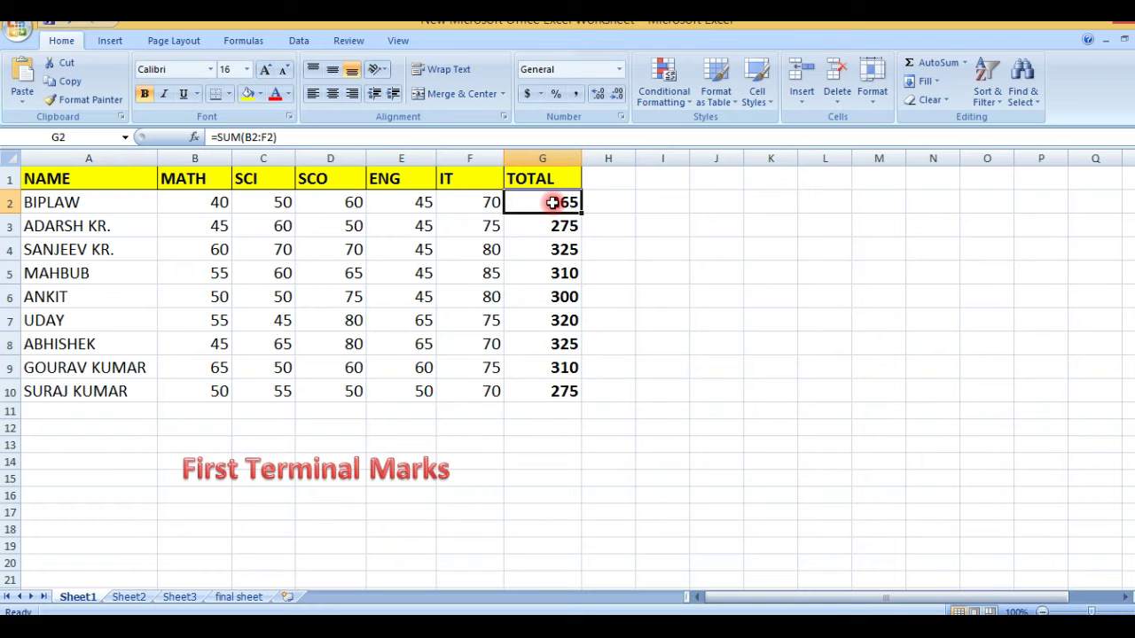
double_click(551, 203)
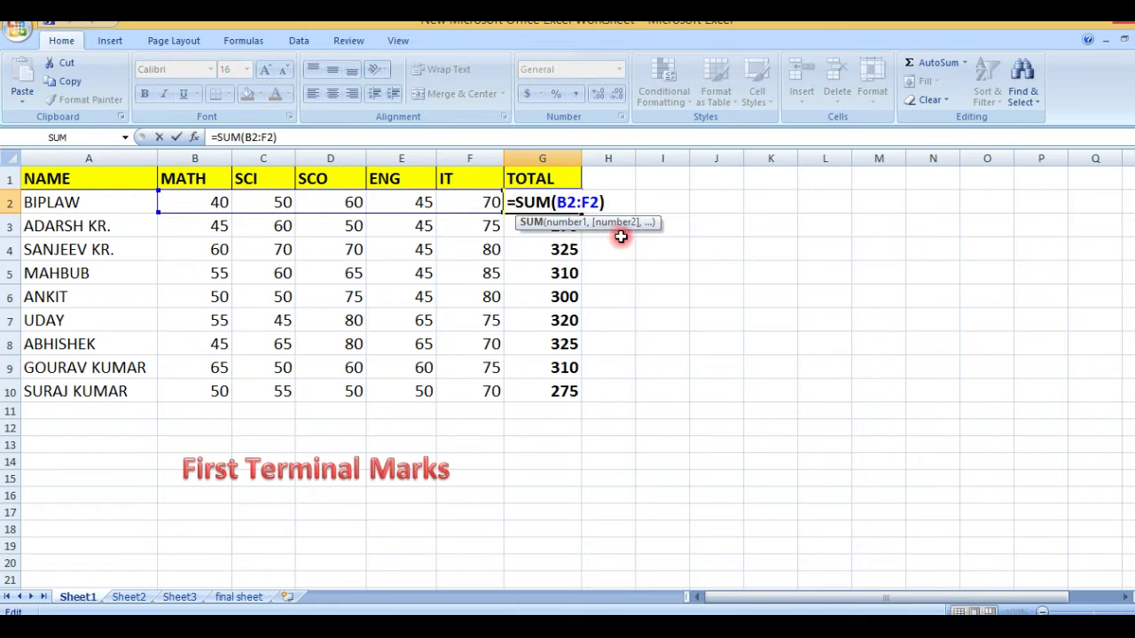
key("Return")
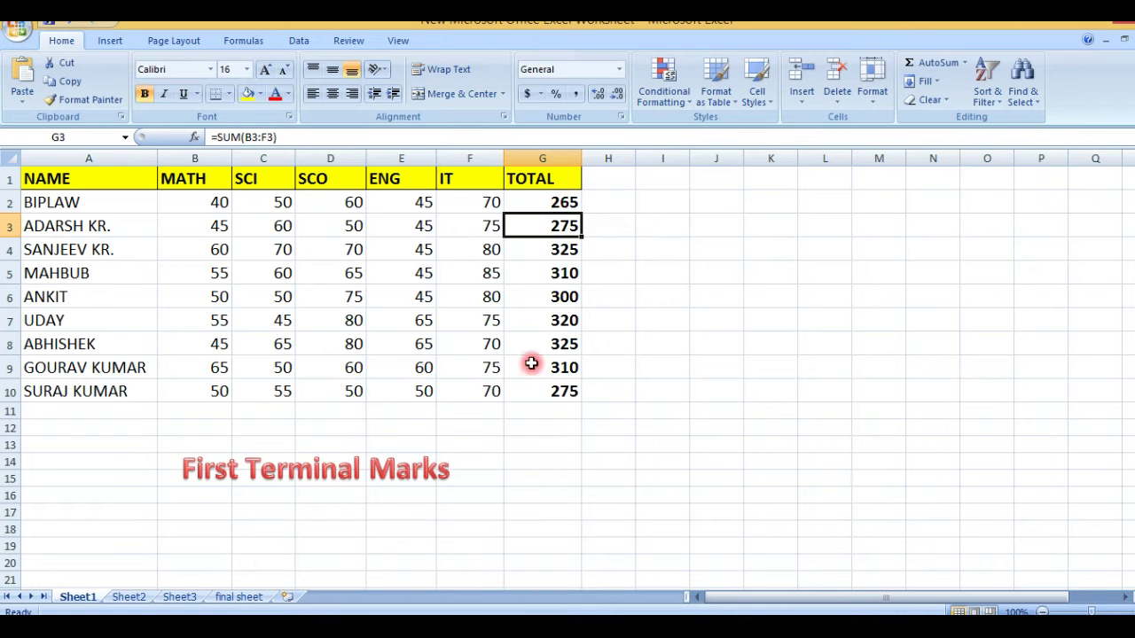
Select the TOTAL values G2:G10 on Sheet1, Sheet2 and Sheet3 to compare them
left_click_drag(545, 204, 545, 378)
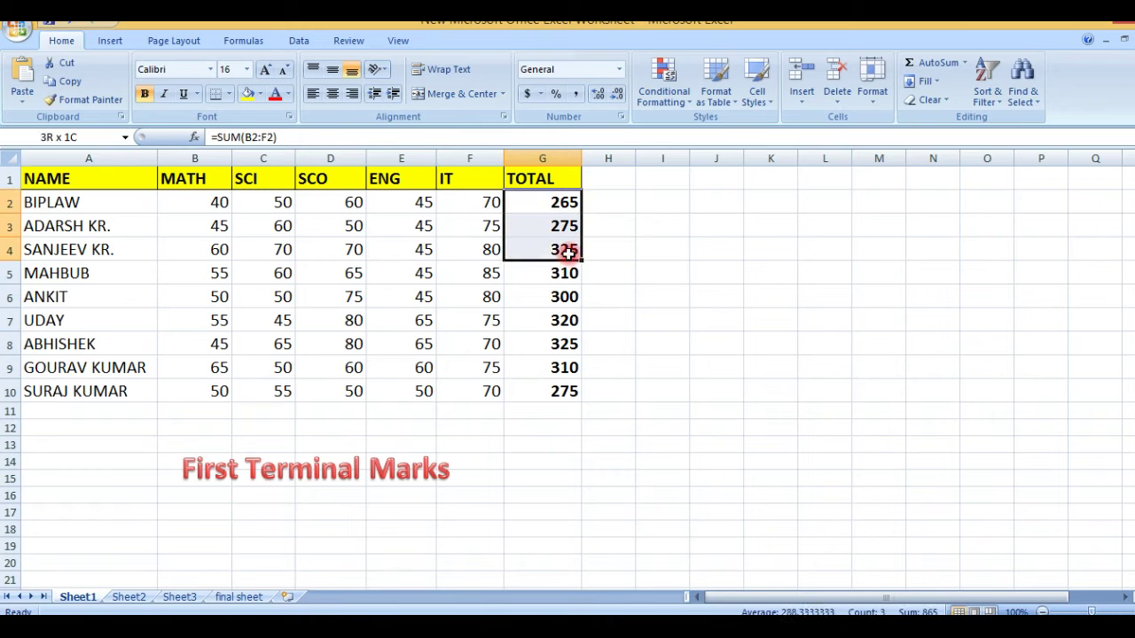
left_click(130, 595)
left_click_drag(629, 202, 626, 389)
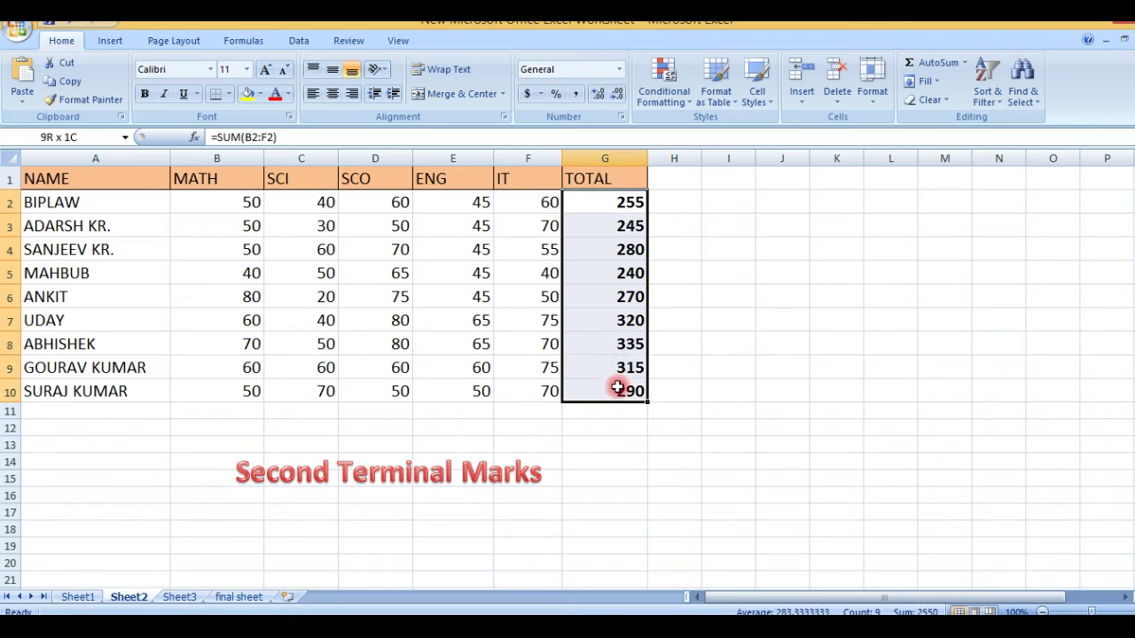
left_click(180, 596)
left_click_drag(610, 204, 612, 394)
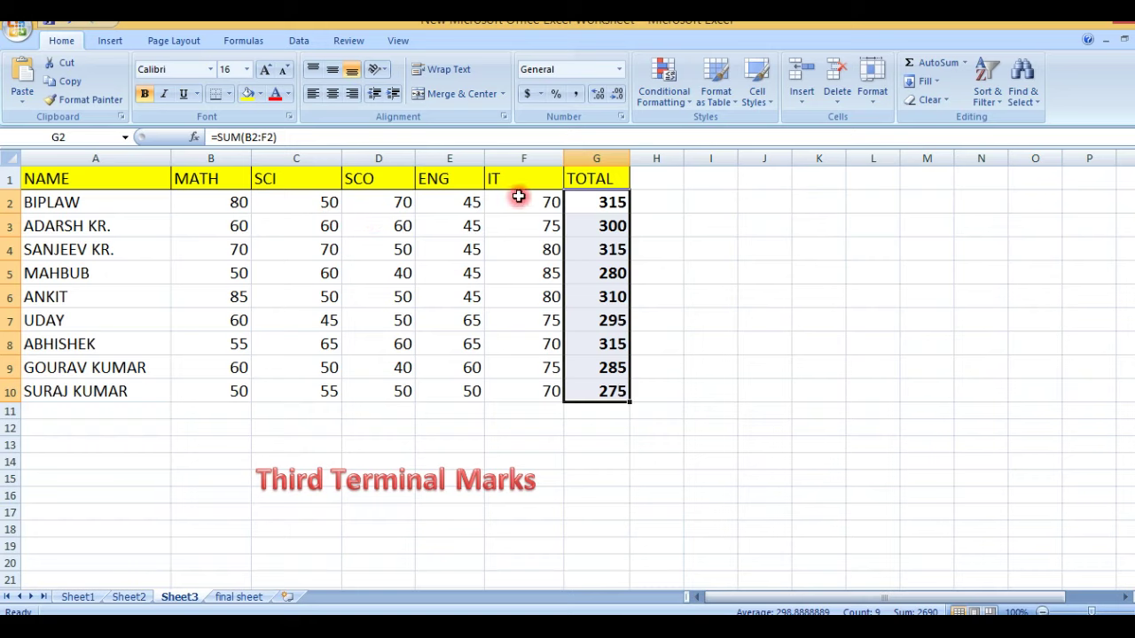
left_click(741, 343)
Flip through Sheet1–Sheet3 once more, then switch to the empty final sheet
left_click(81, 596)
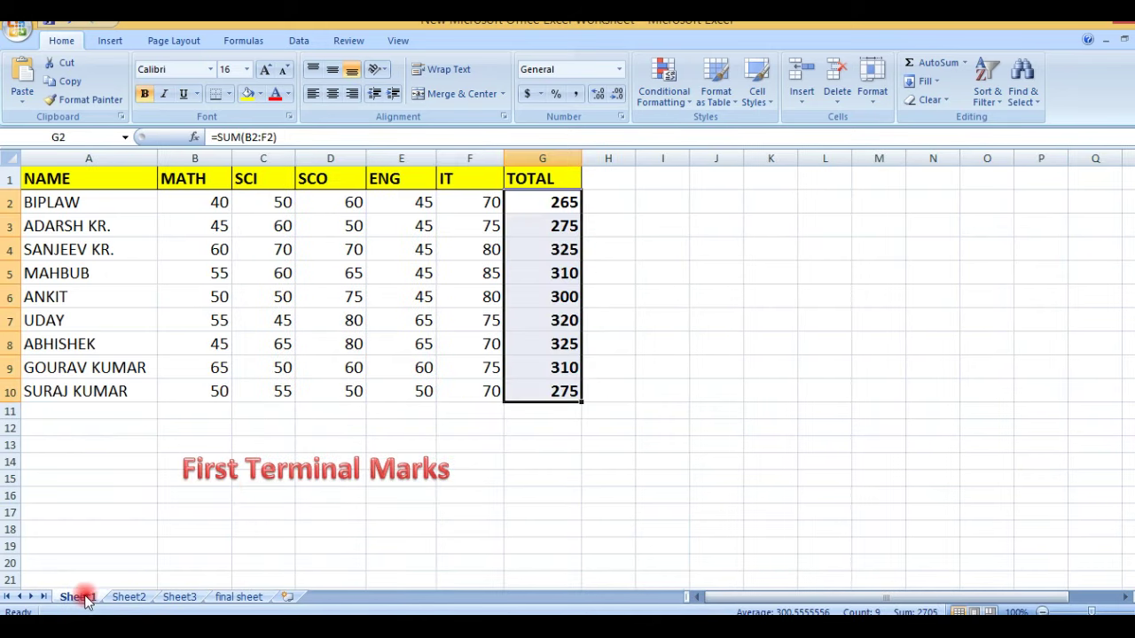
left_click(137, 599)
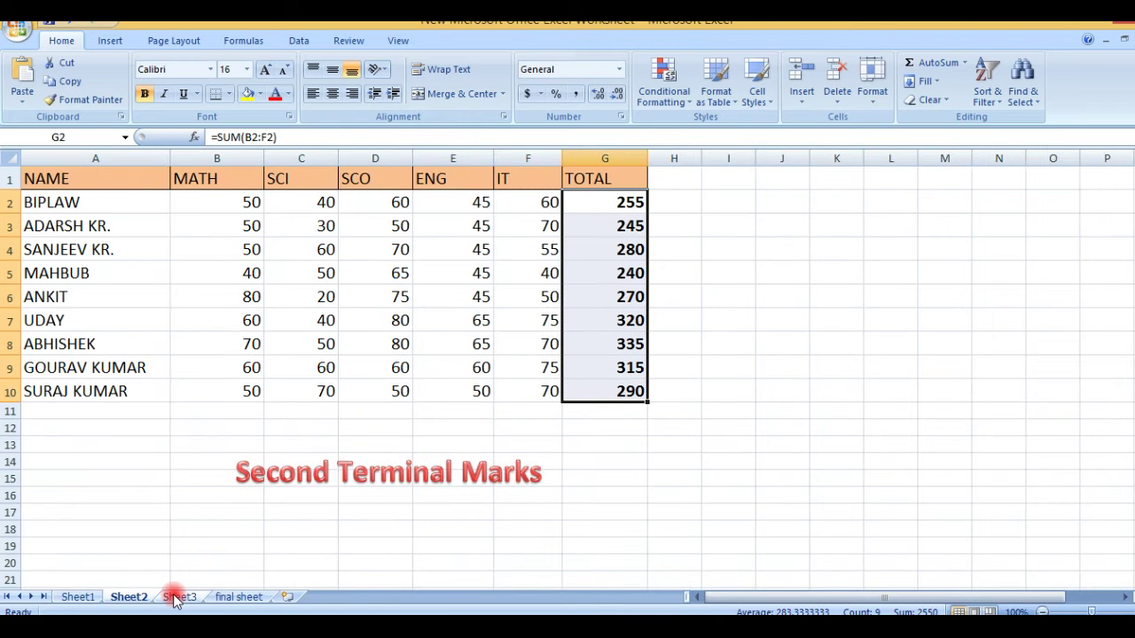
left_click(174, 597)
left_click(306, 551)
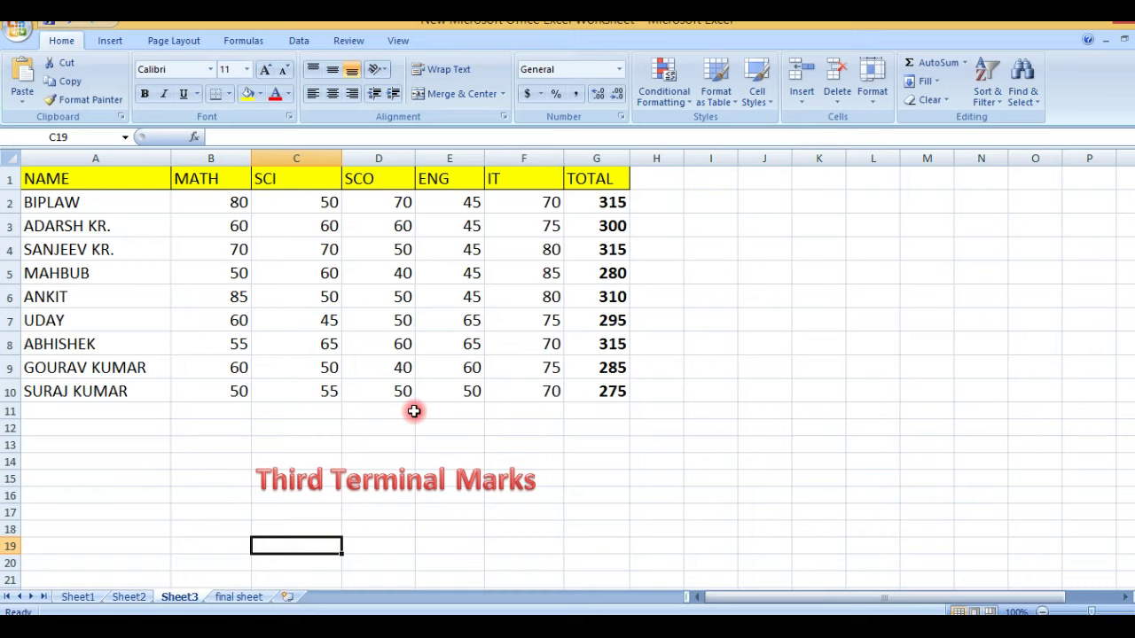
left_click(241, 600)
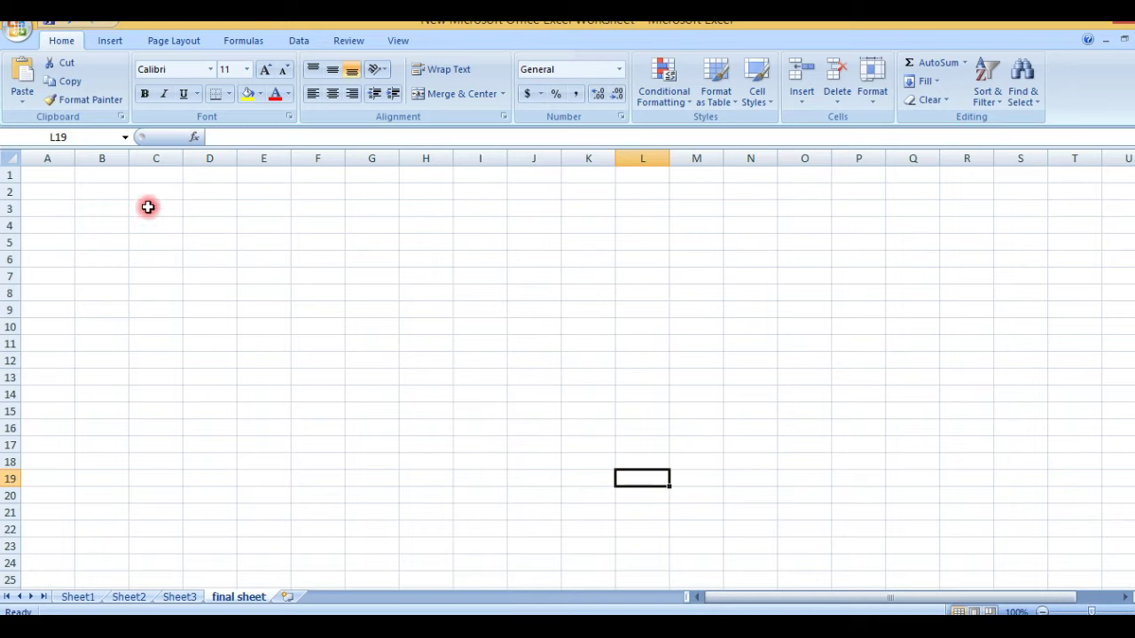
With A1 selected on the final sheet, open Data > Consolidate
left_click(451, 310)
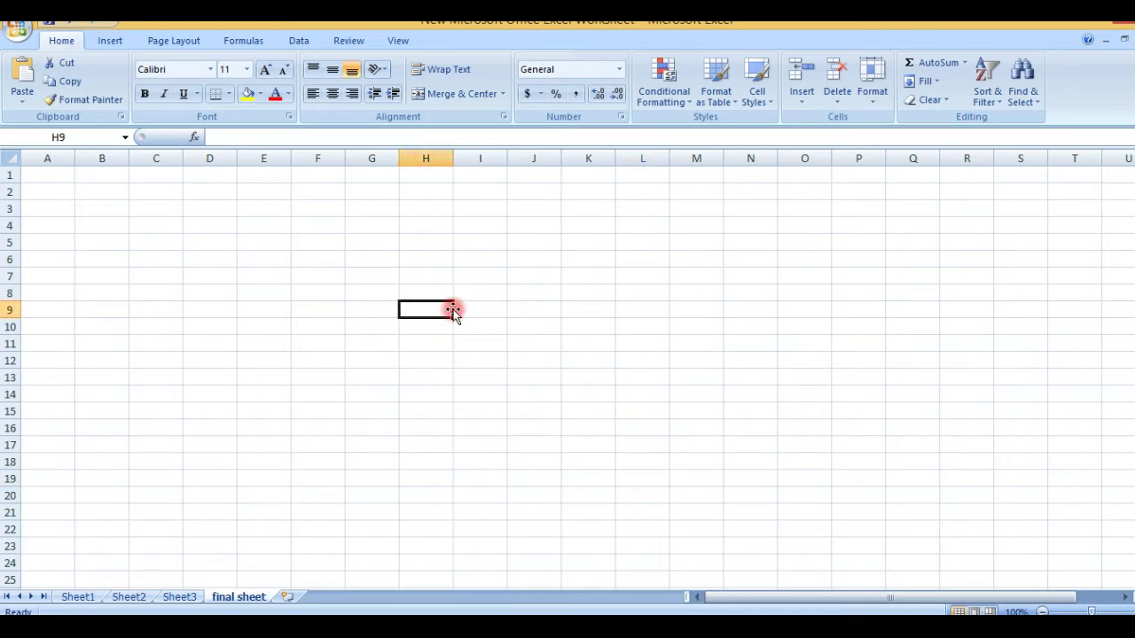
left_click(366, 192)
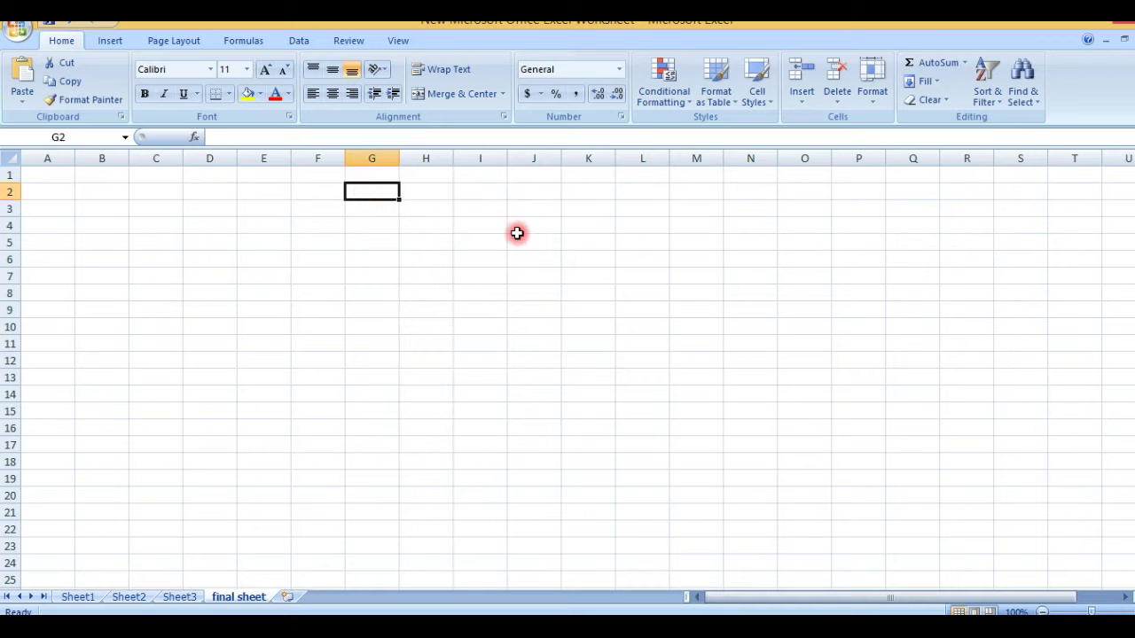
left_click(58, 171)
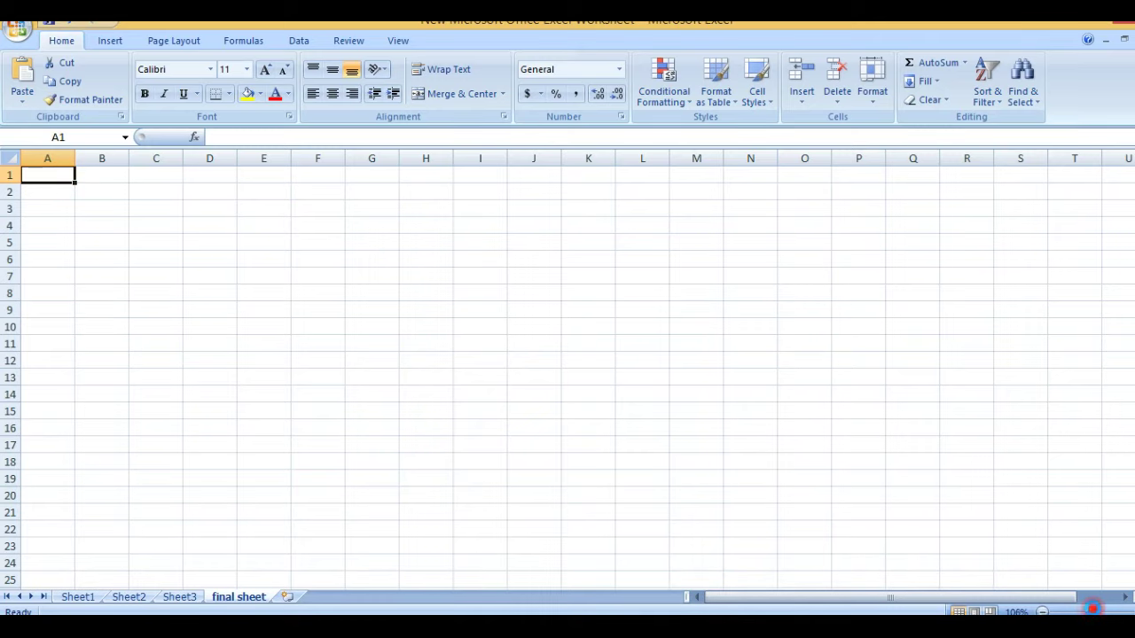
left_click_drag(1093, 608, 1100, 611)
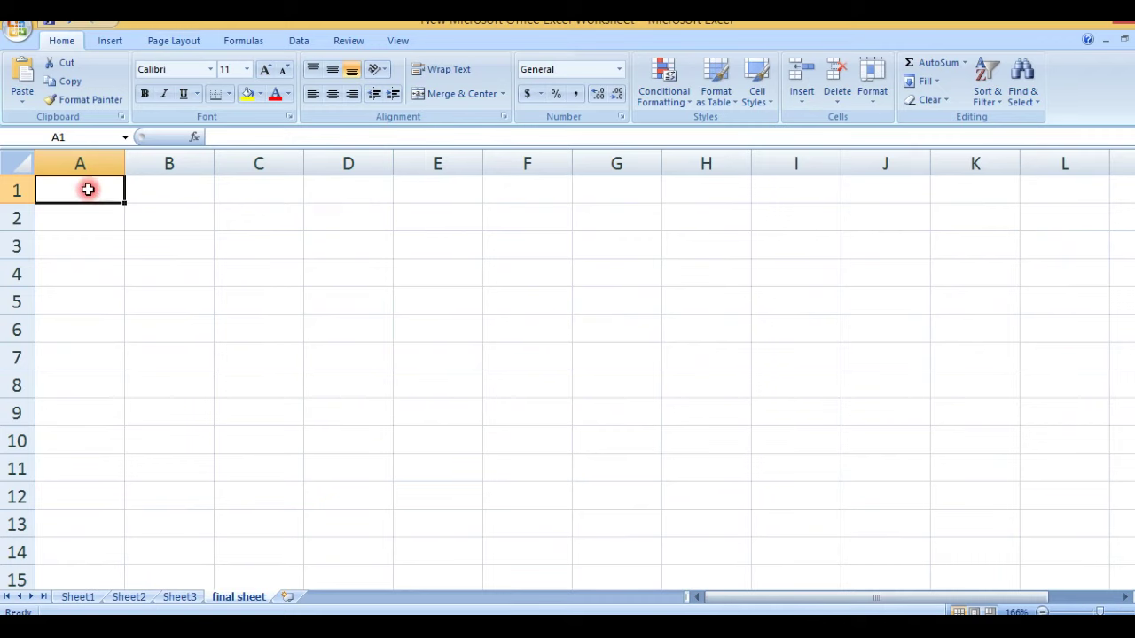
left_click(311, 43)
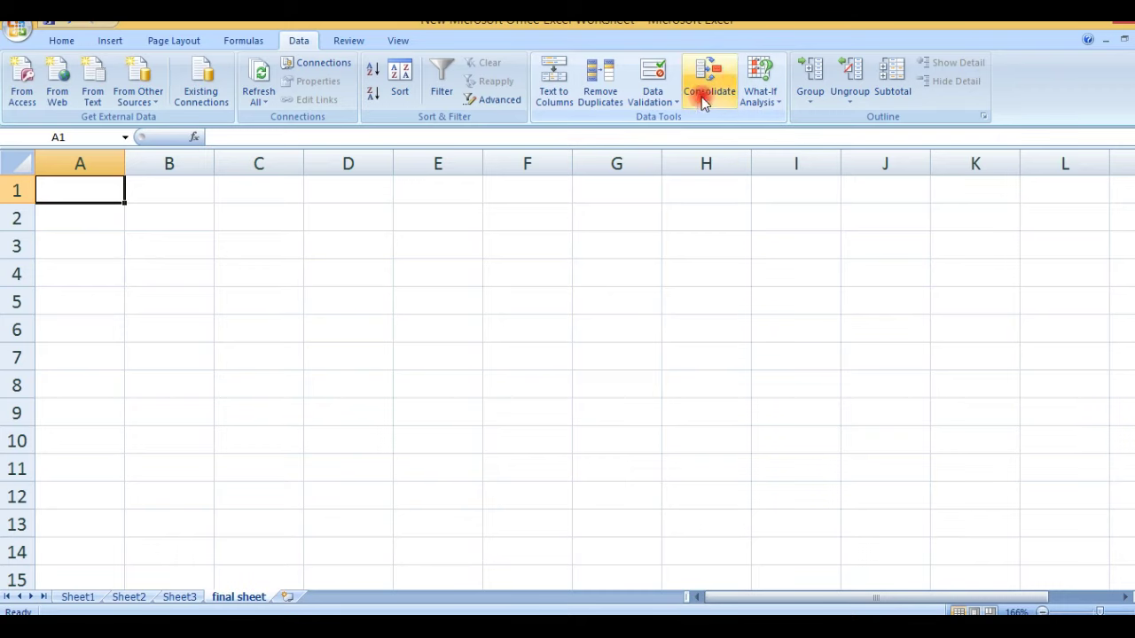
left_click(696, 101)
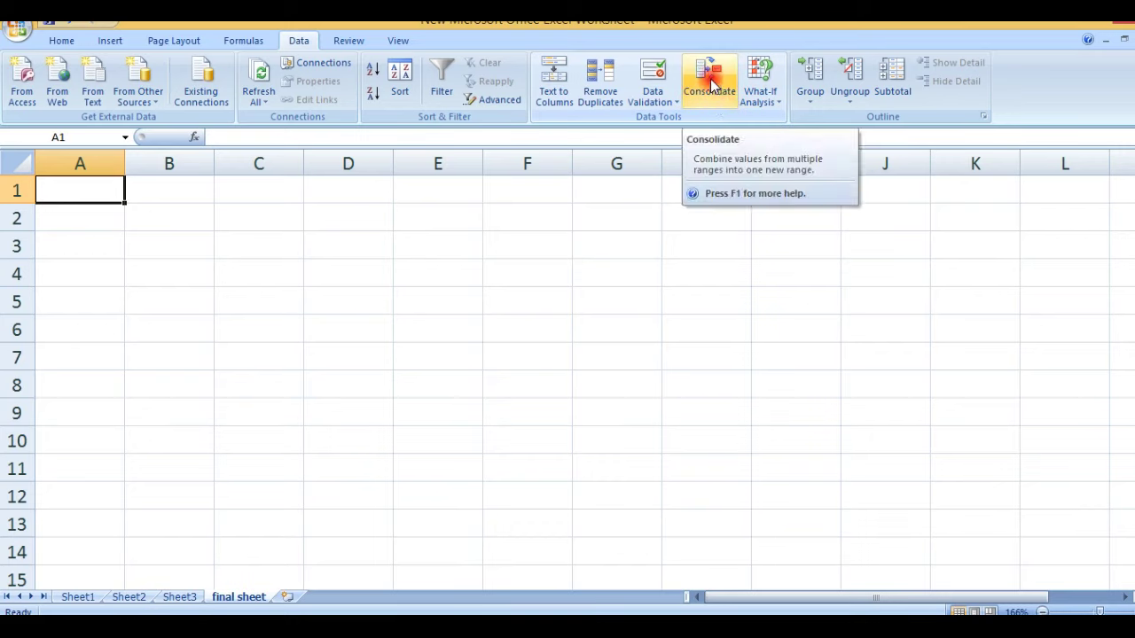
left_click(712, 84)
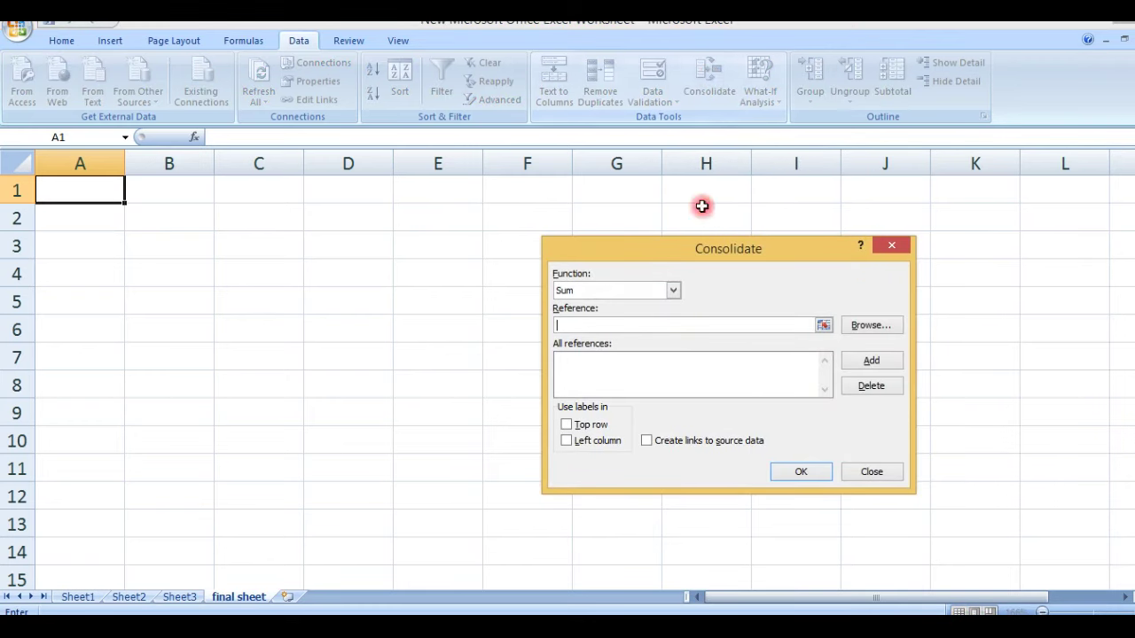
Keep Sum as the consolidation function and start the reference on Sheet1
left_click_drag(727, 256, 727, 188)
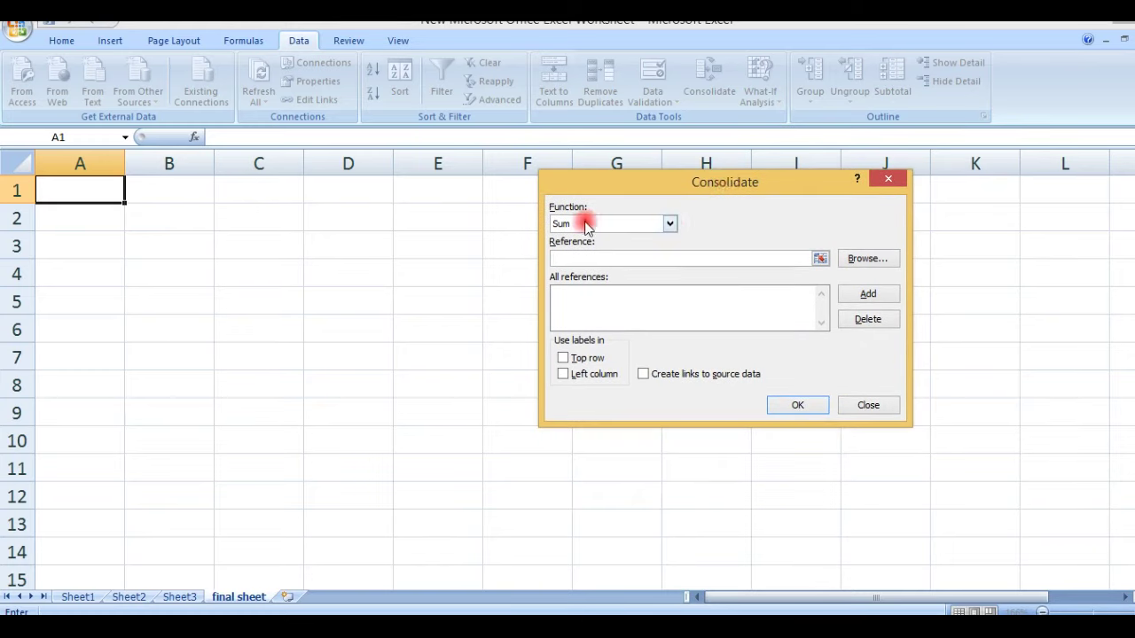
left_click(620, 224)
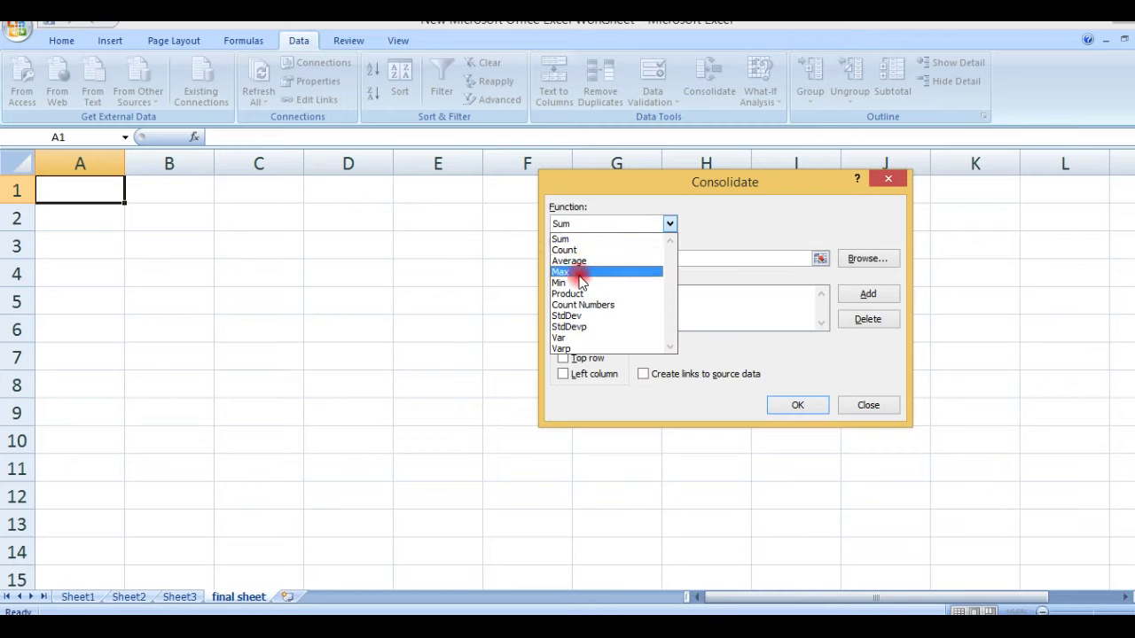
left_click(718, 226)
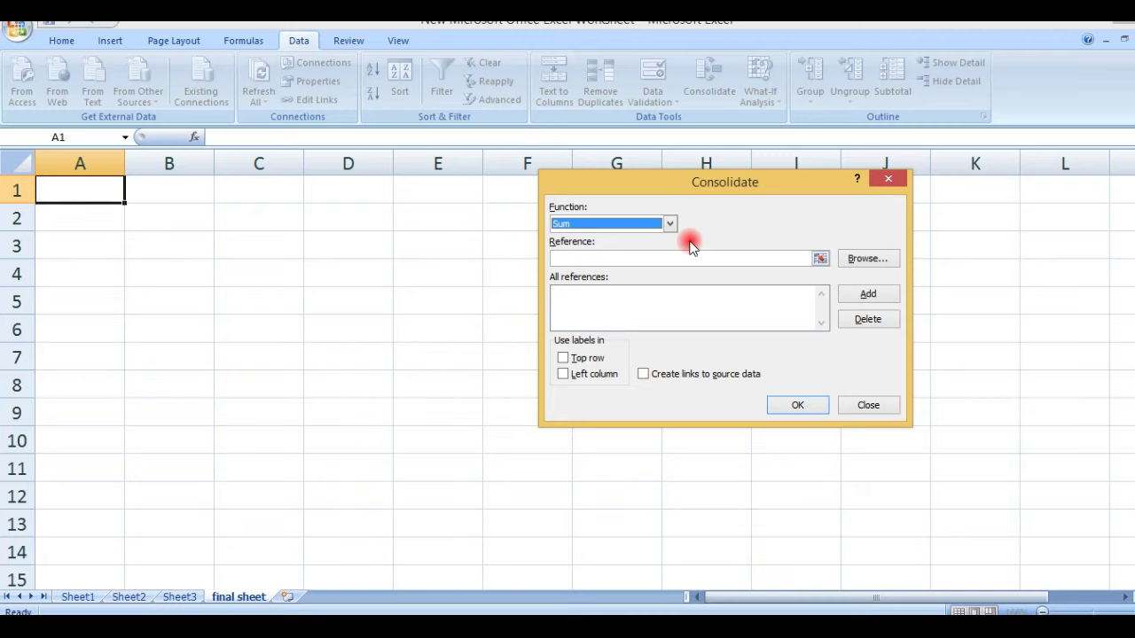
left_click(566, 258)
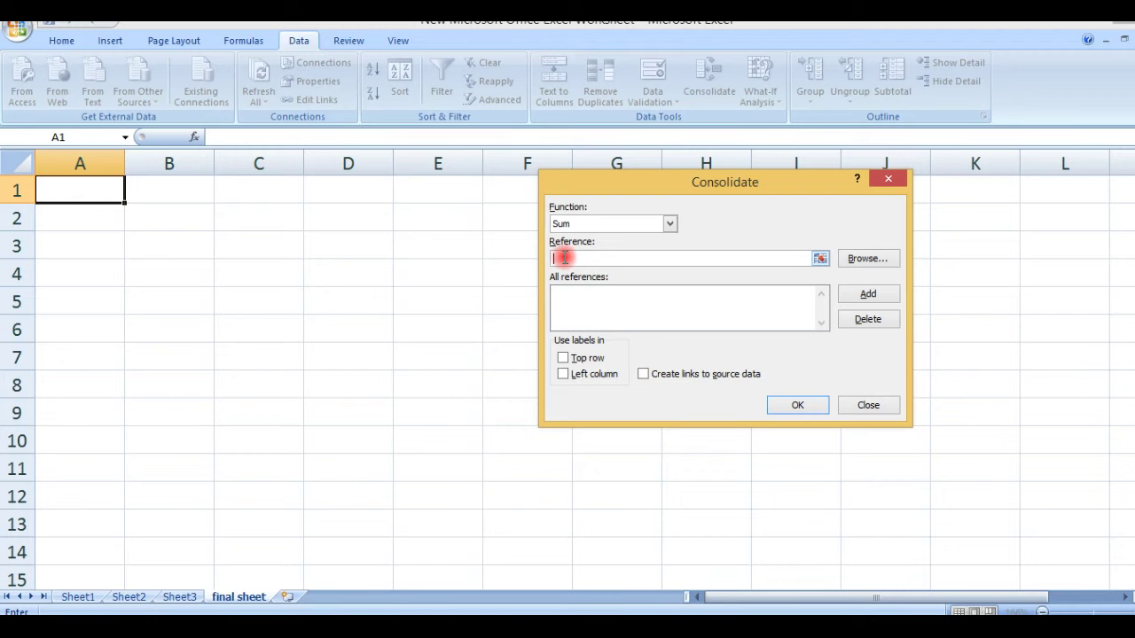
left_click(78, 597)
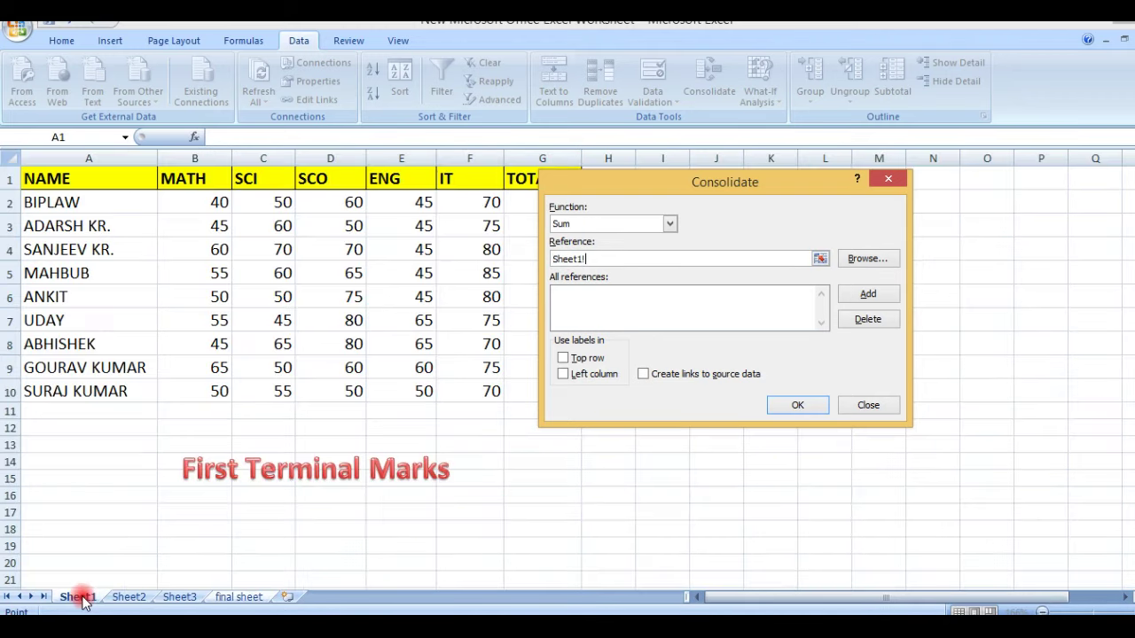
Add Sheet1's marks table A1:G10 as the first consolidation reference
left_click_drag(639, 180, 766, 180)
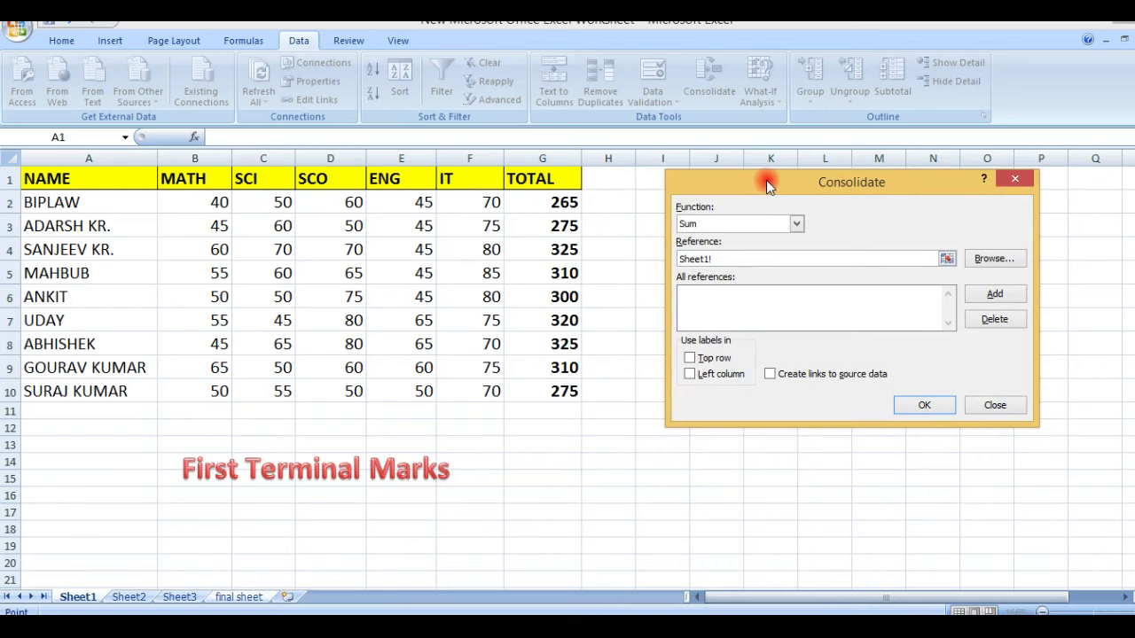
mouse_move(44, 177)
left_mouse_down()
mouse_move(93, 233)
mouse_move(307, 337)
mouse_move(474, 390)
mouse_move(532, 390)
left_mouse_up()
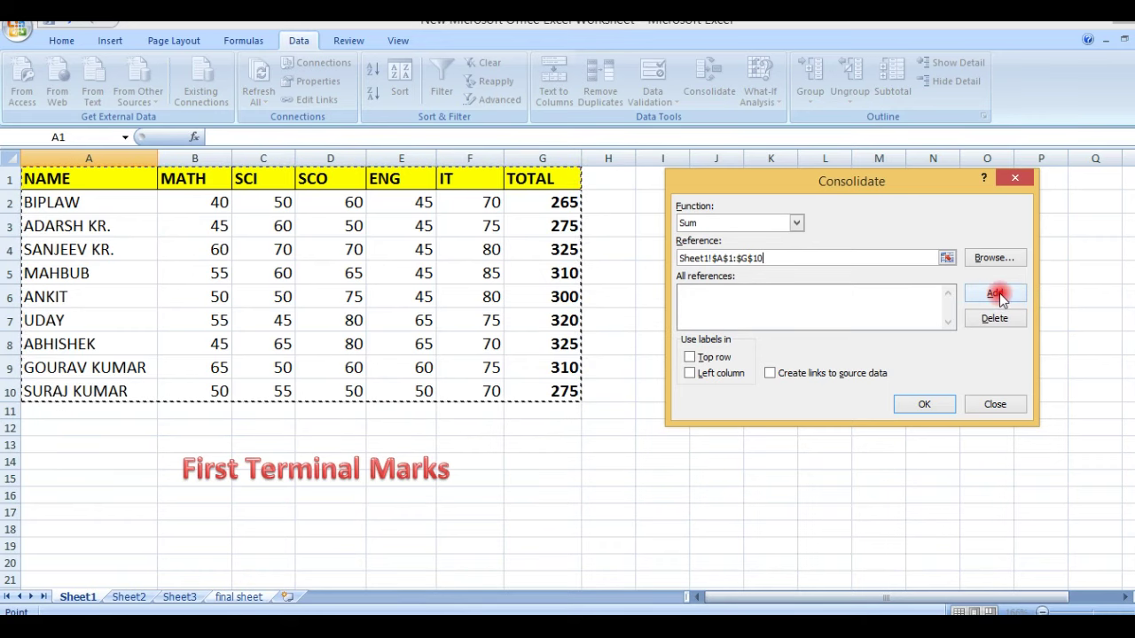
left_click_drag(925, 177, 898, 167)
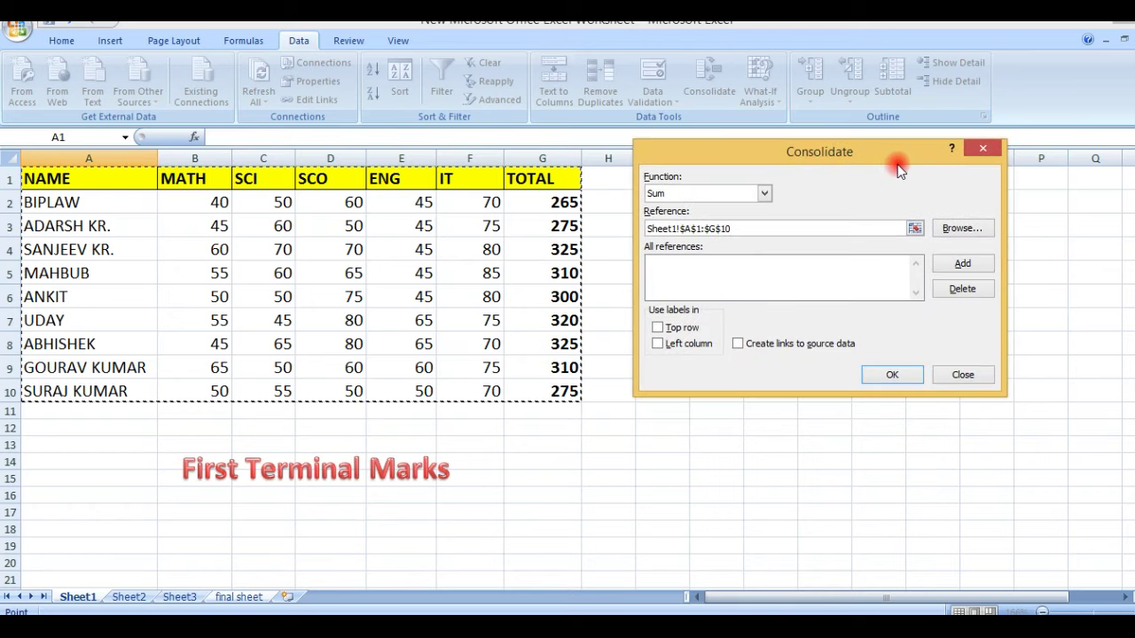
left_click(974, 265)
left_click(974, 265)
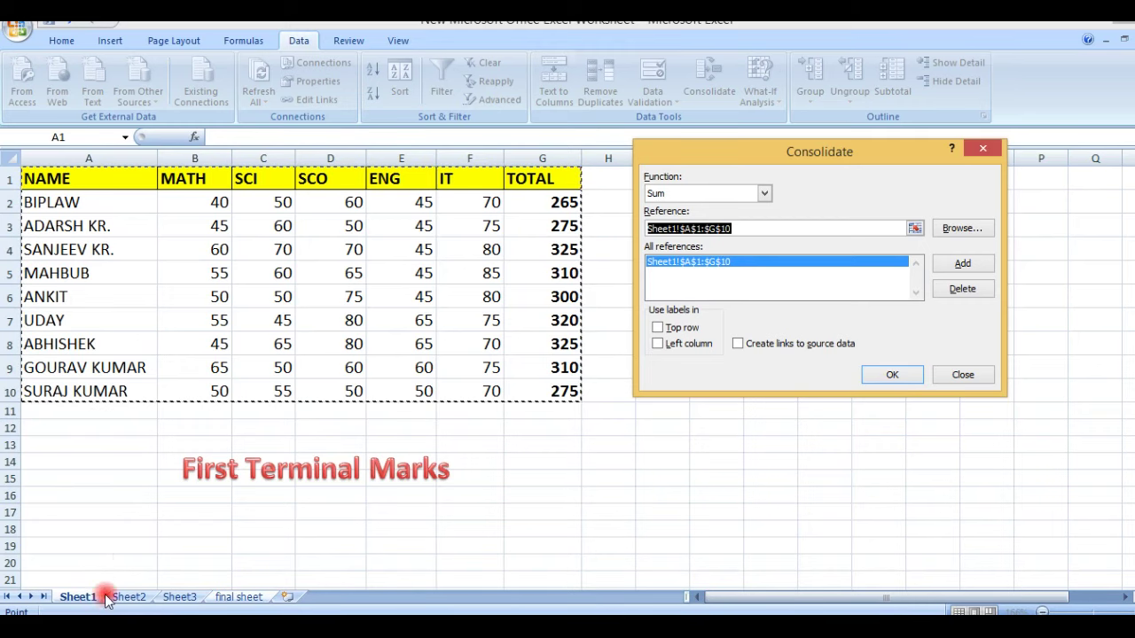
left_click(146, 601)
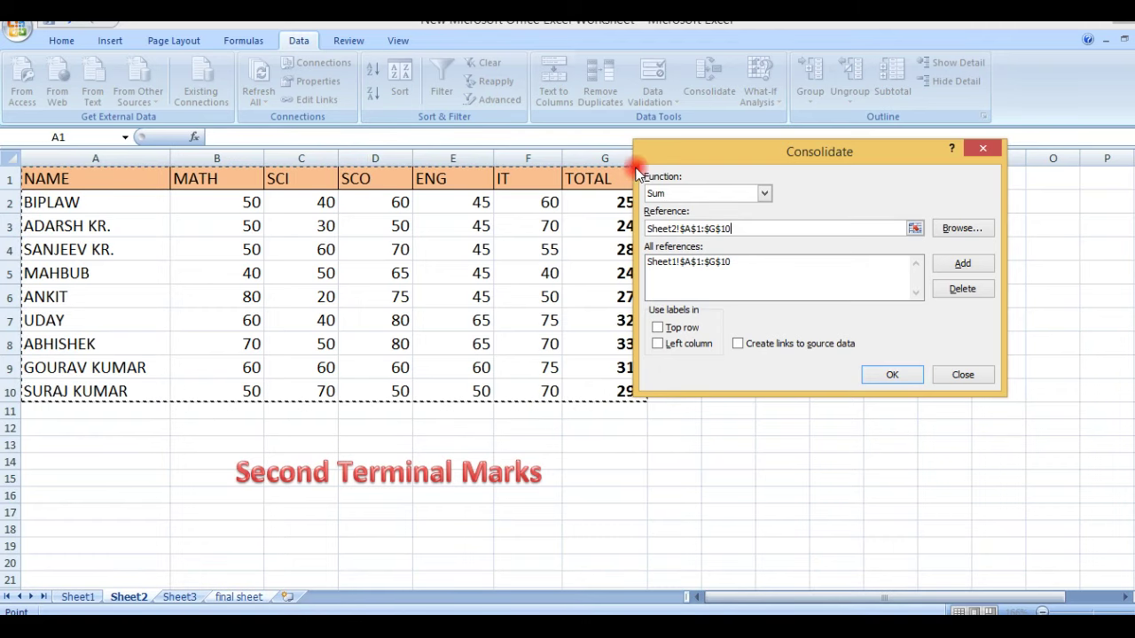
Add Sheet2!$A$1:$G$10 and Sheet3!$A$1:$G$10 to the reference list
left_click(962, 264)
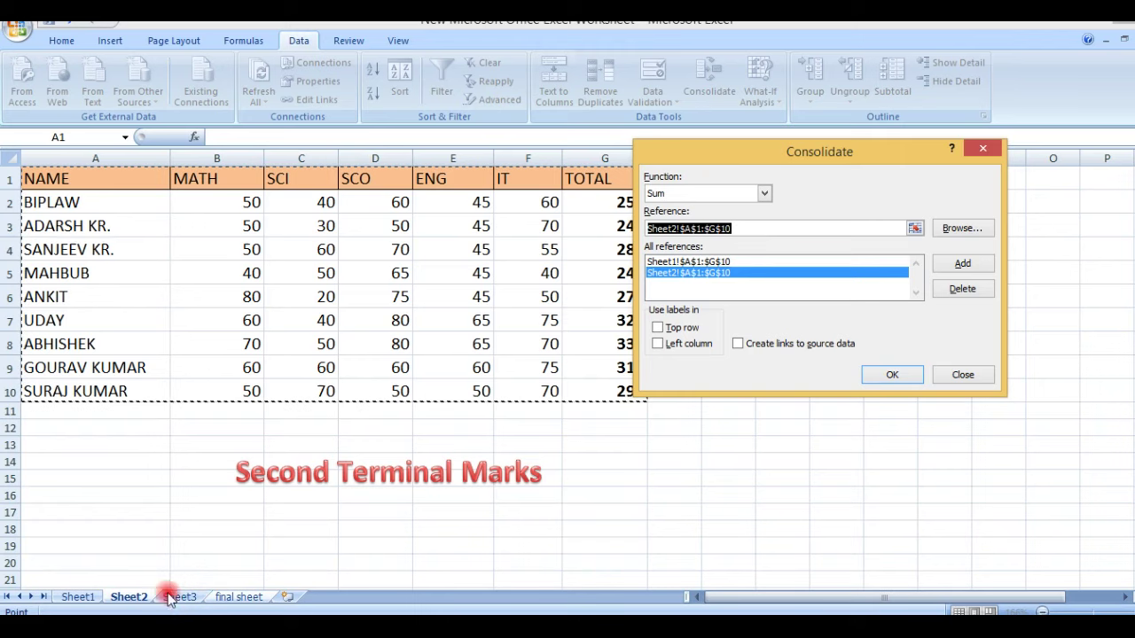
left_click(188, 597)
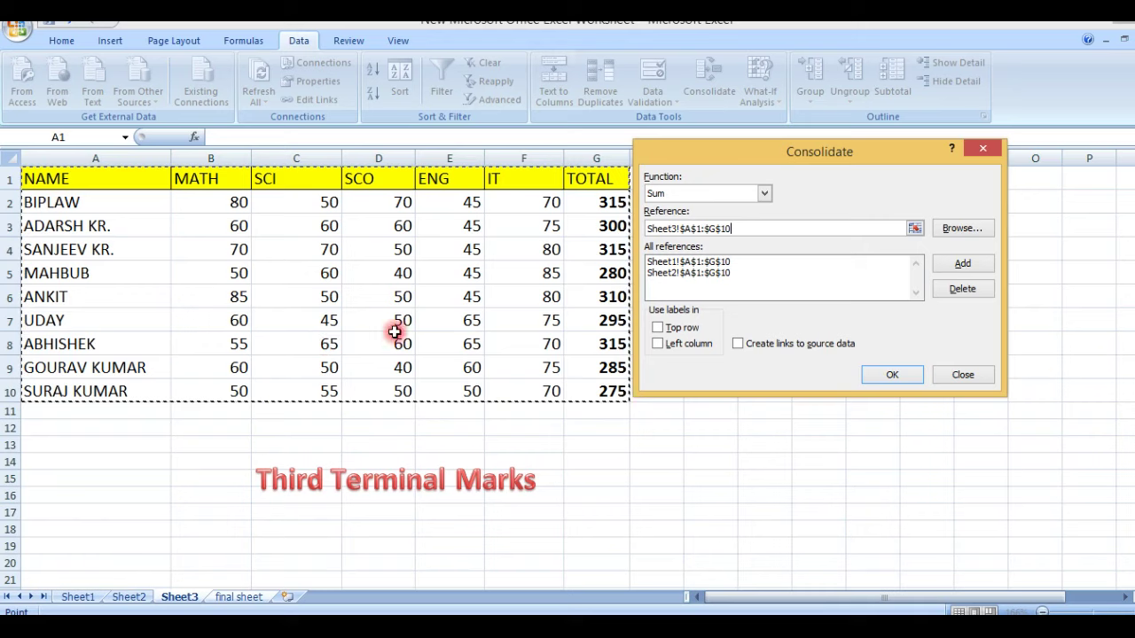
left_click(965, 264)
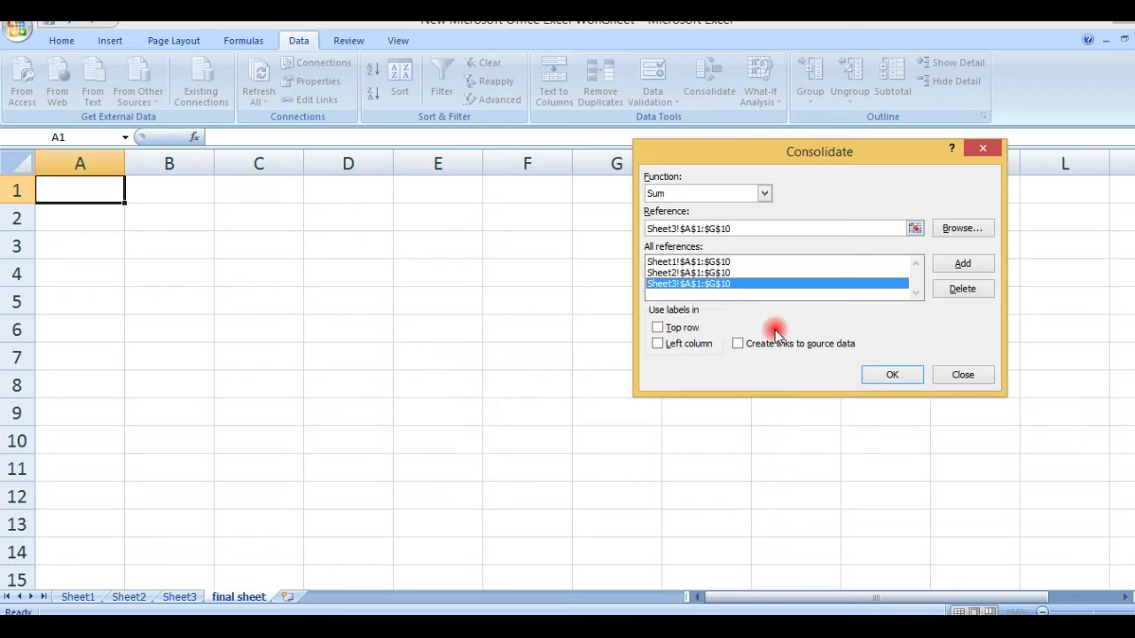
Use Top row and Left column labels and run the Sum consolidation onto the final sheet
left_click(658, 328)
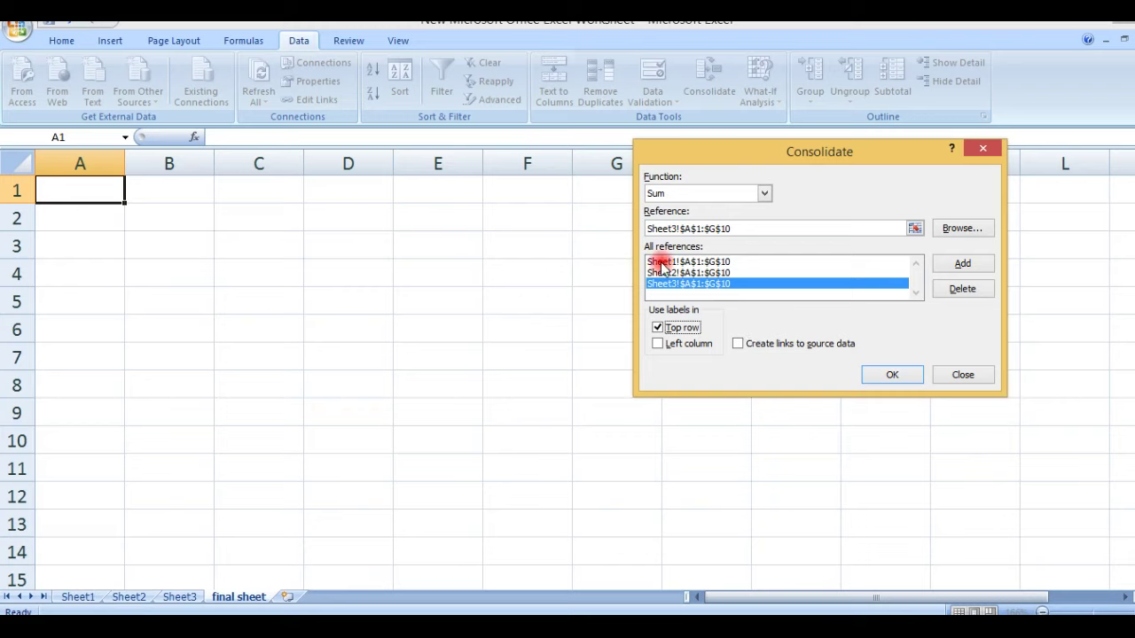
left_click(658, 344)
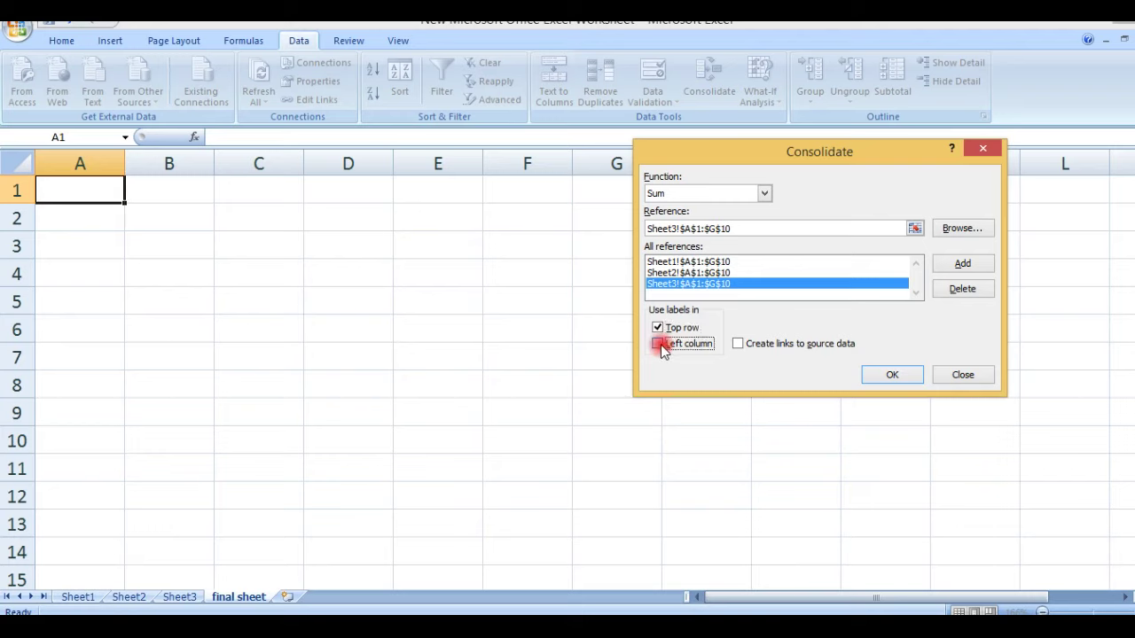
left_click(665, 344)
left_click(892, 378)
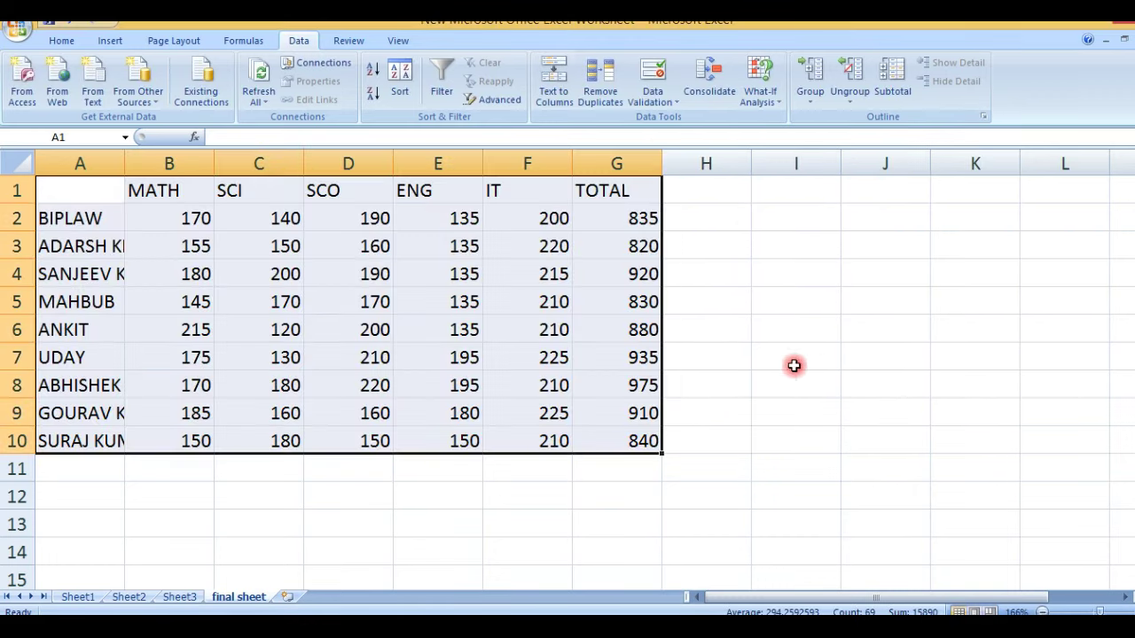
left_click(824, 270)
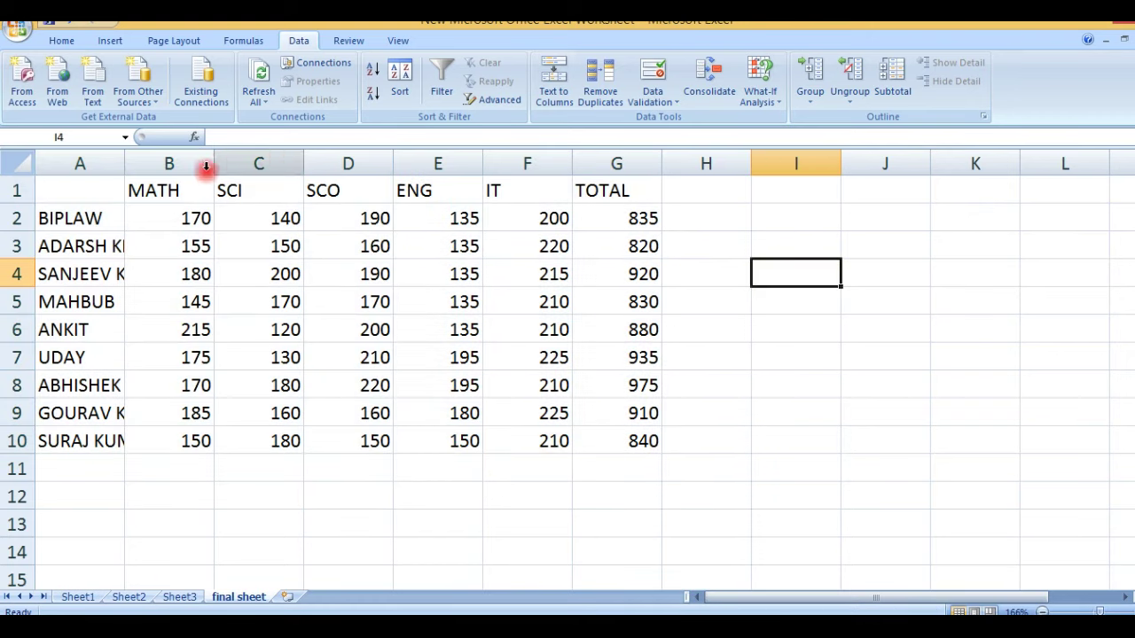
left_click_drag(128, 158, 147, 160)
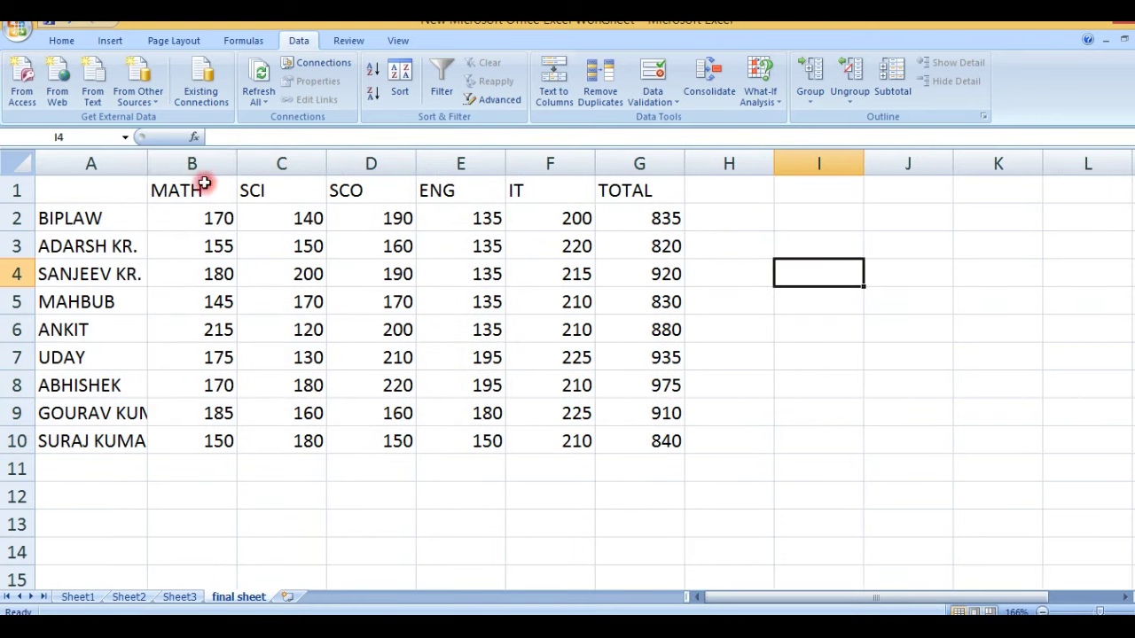
left_click_drag(236, 160, 260, 160)
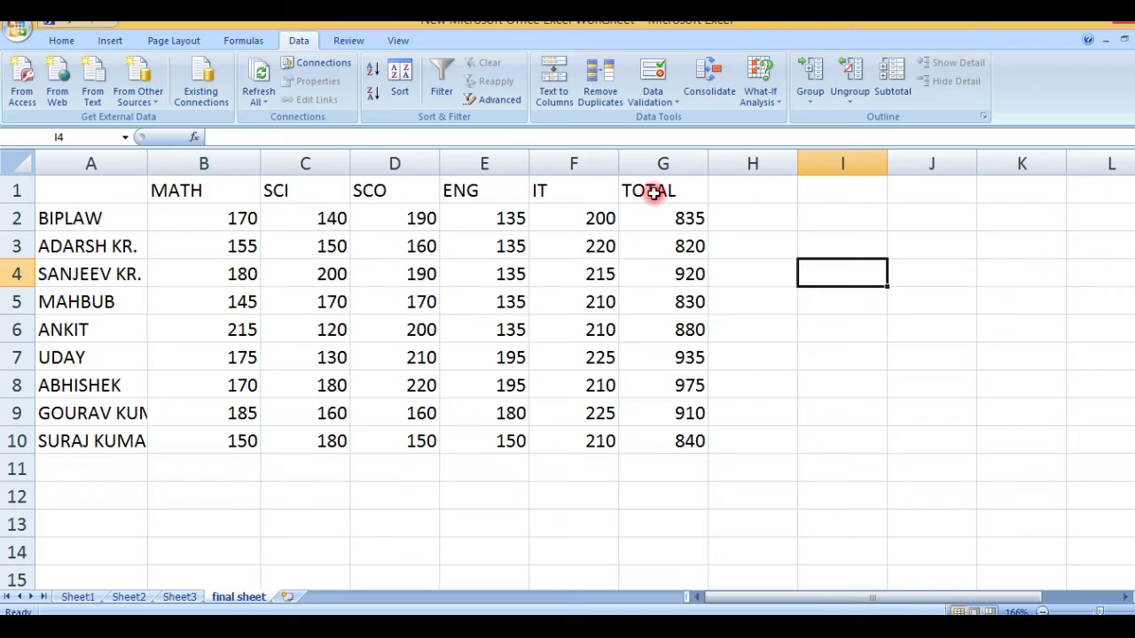
left_click(76, 189)
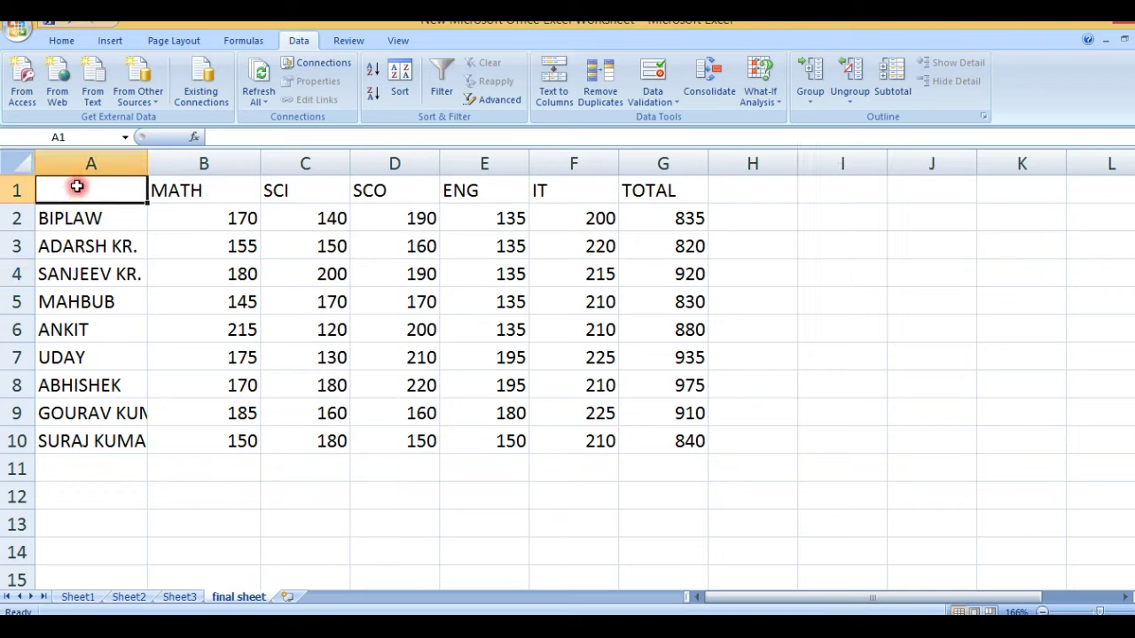
type("name")
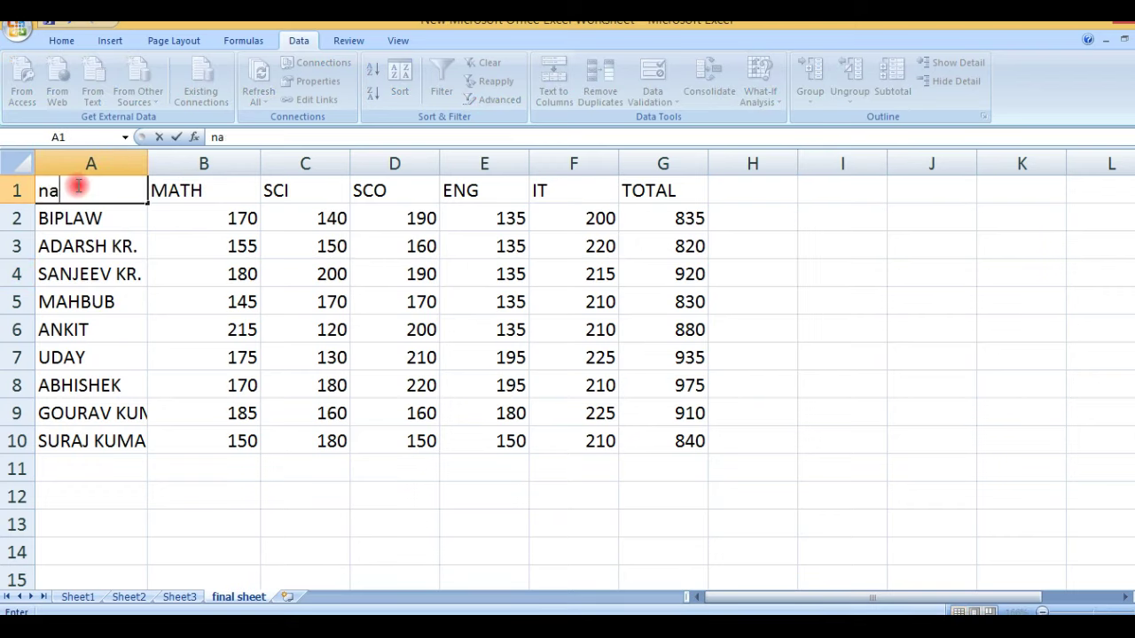
left_click(843, 290)
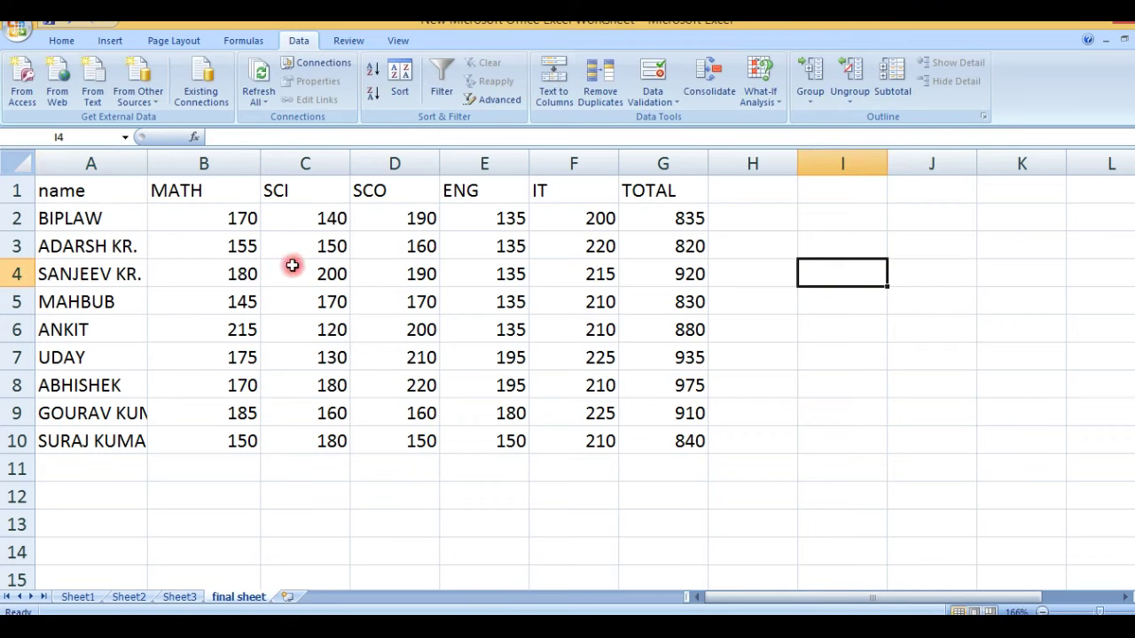
left_click(200, 218)
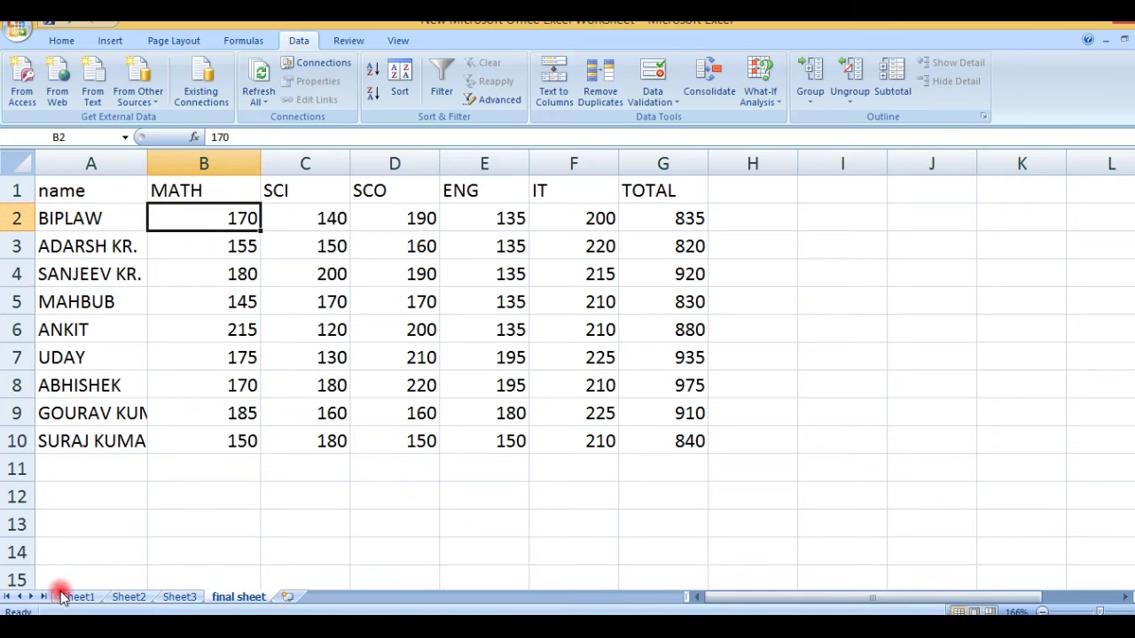
Check the first student's MATH, SCI, SCO marks and TOTAL formula on Sheet1
left_click(71, 597)
left_click(213, 213)
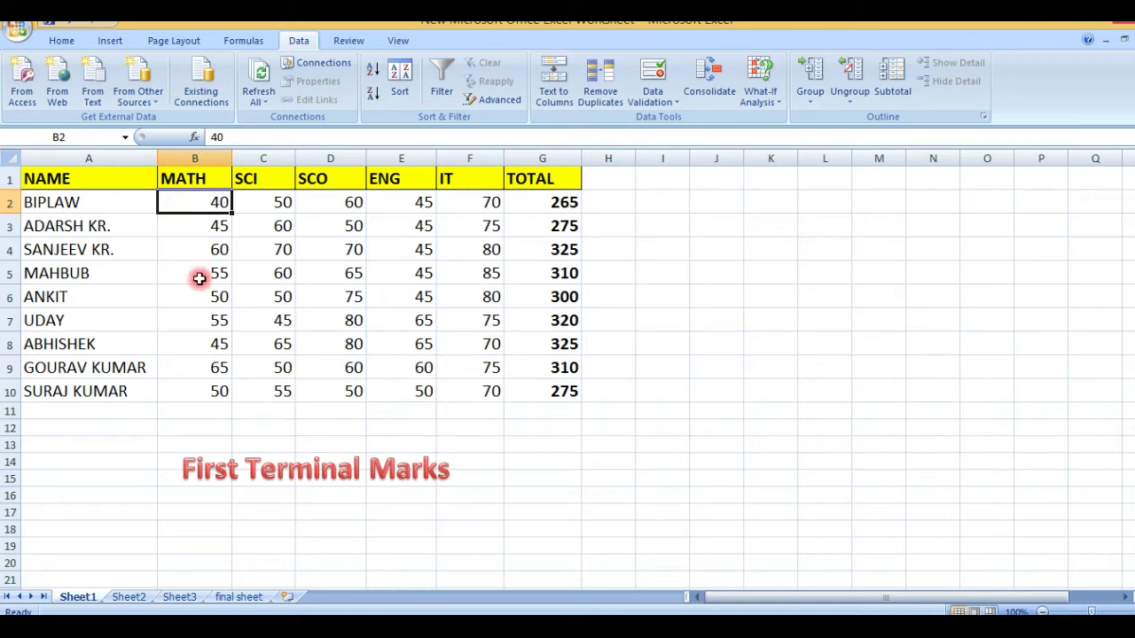
left_click(256, 202)
left_click(194, 201)
left_click(261, 202)
left_click(333, 199)
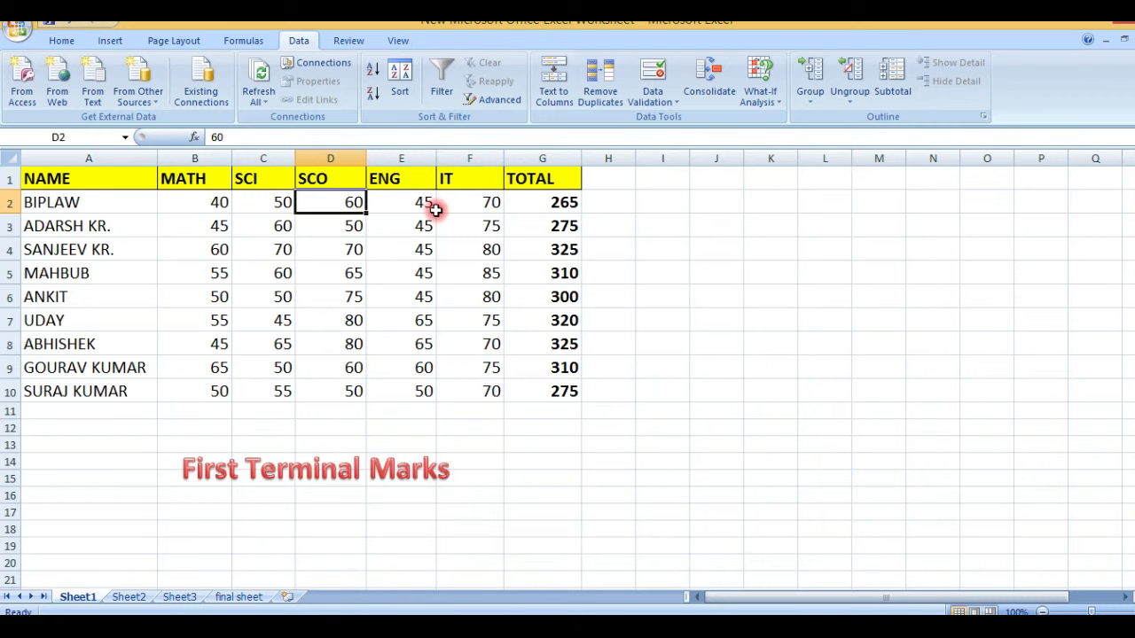
left_click(544, 201)
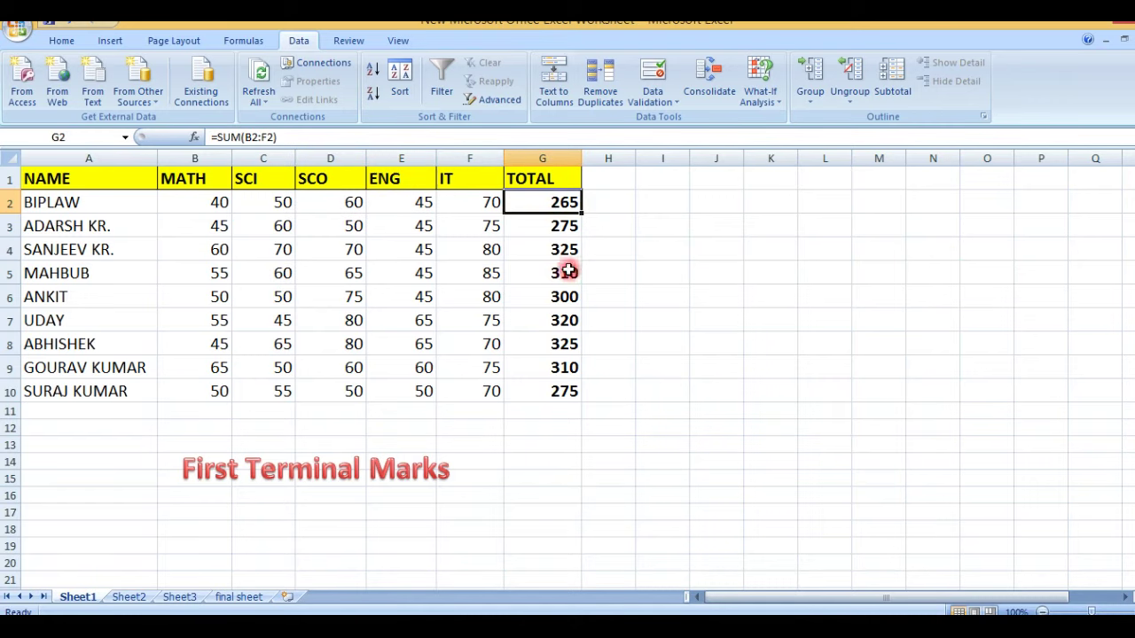
Compare the first student's MATH mark on Sheet1, Sheet2 and Sheet3, then view the final sheet
left_click(120, 598)
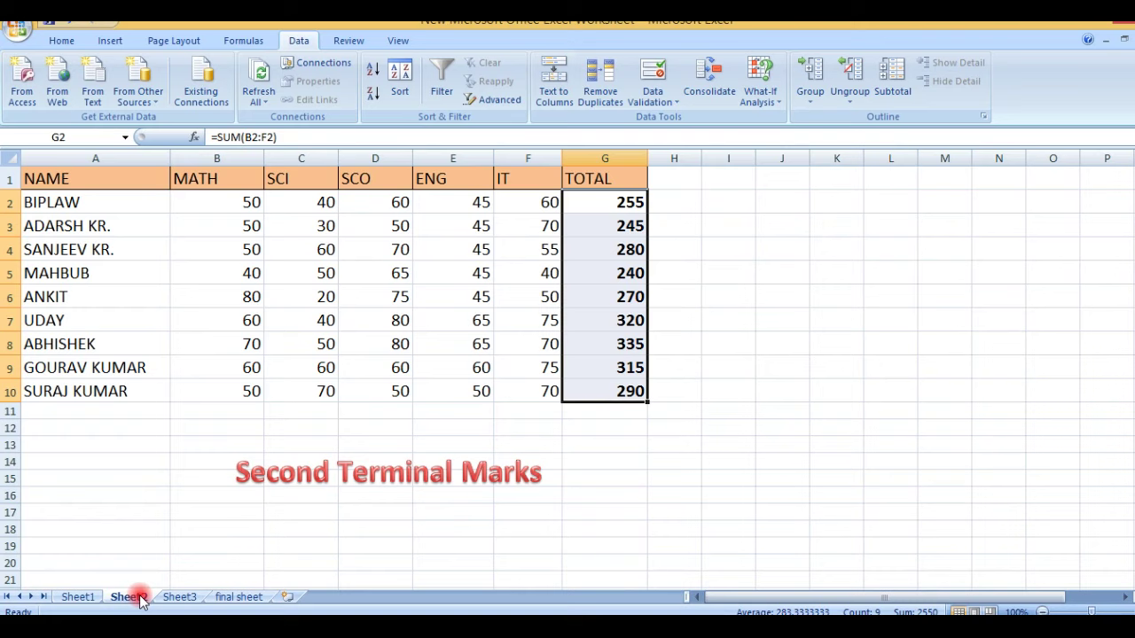
left_click(180, 599)
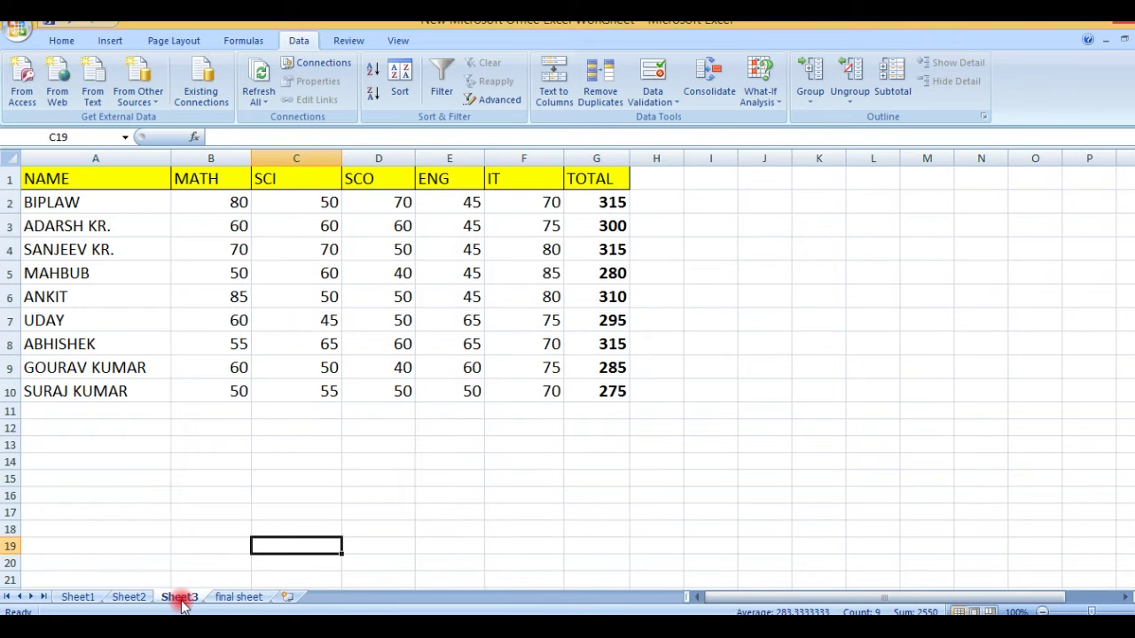
left_click(80, 598)
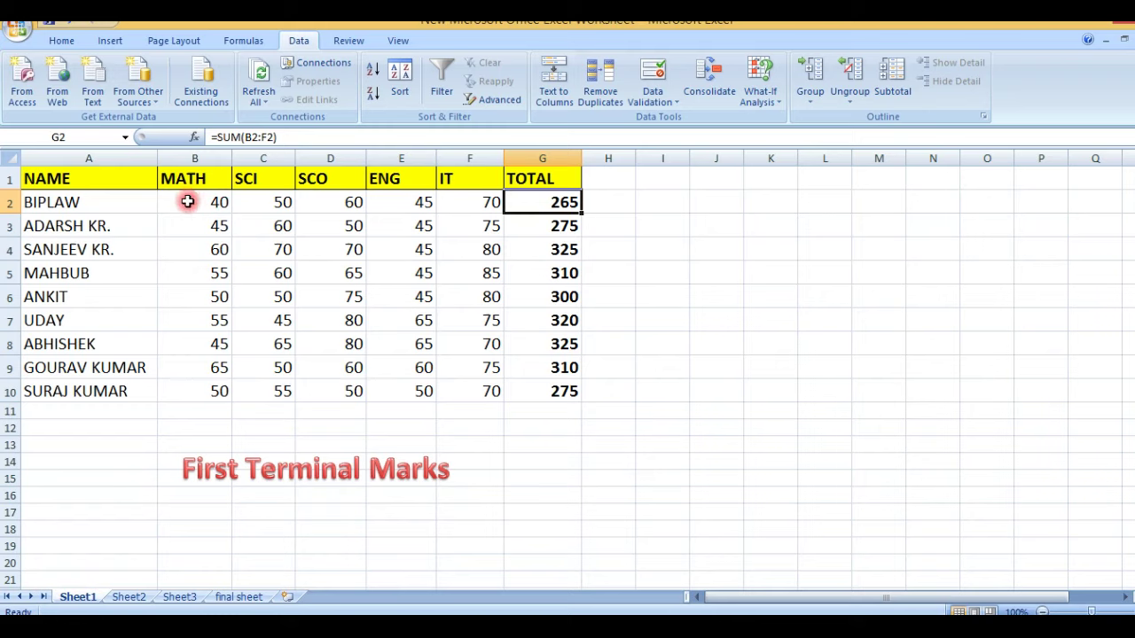
left_click(188, 202)
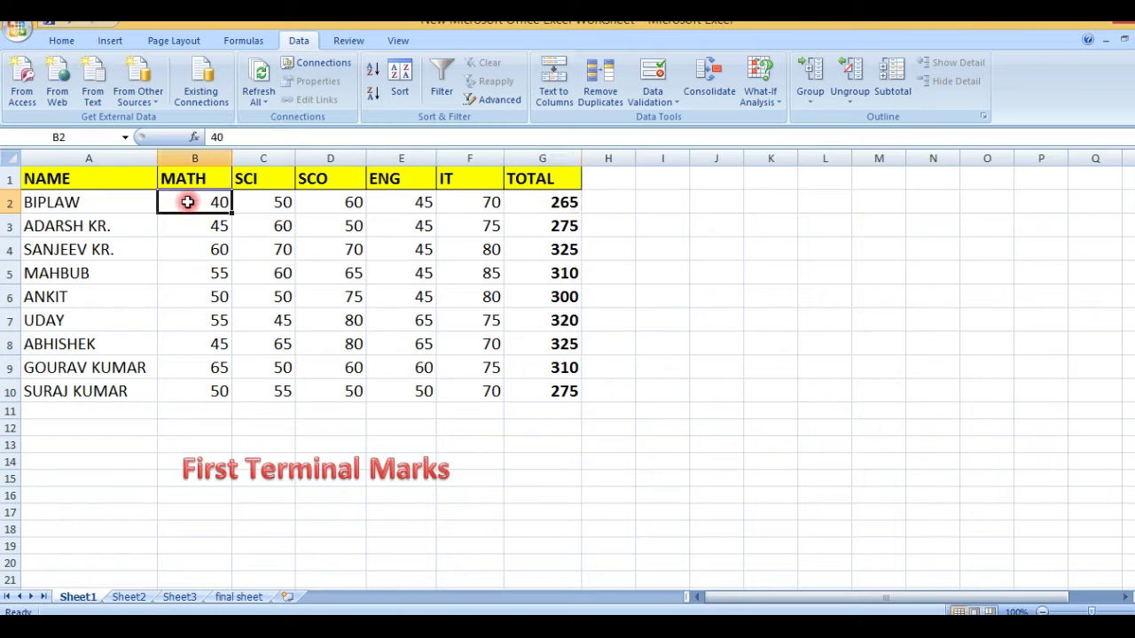
left_click(129, 596)
left_click(225, 202)
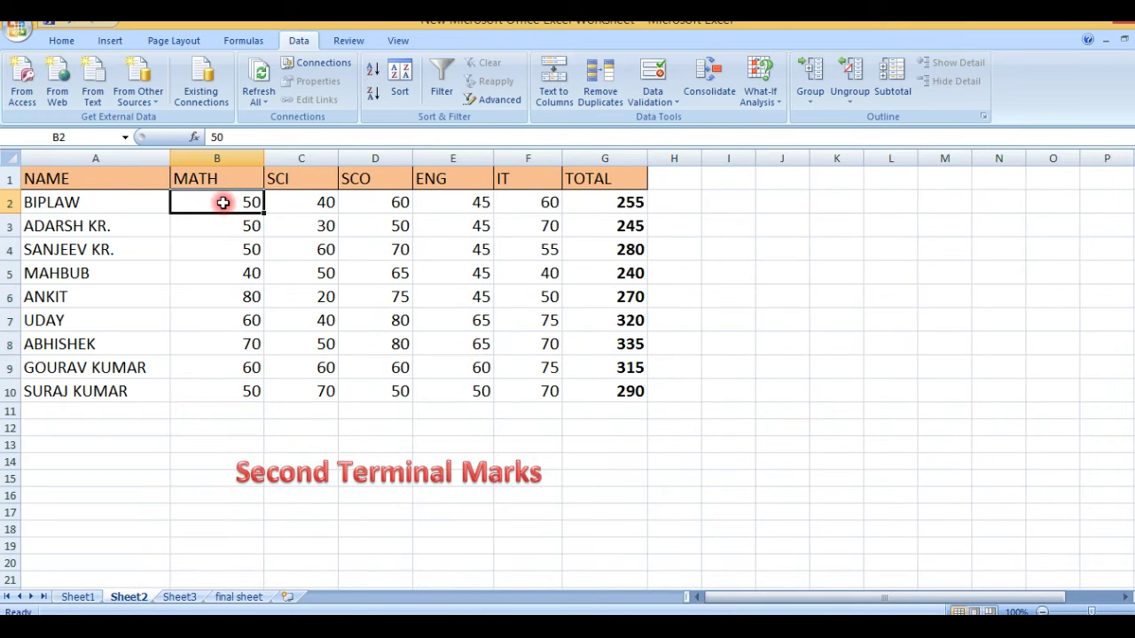
left_click(186, 597)
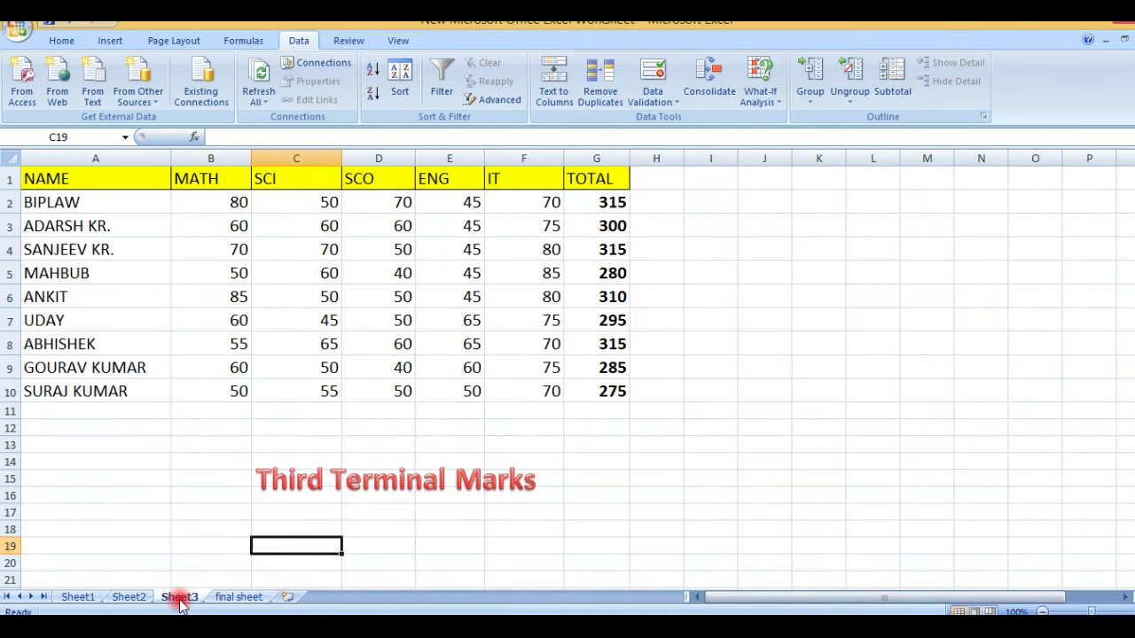
left_click(221, 202)
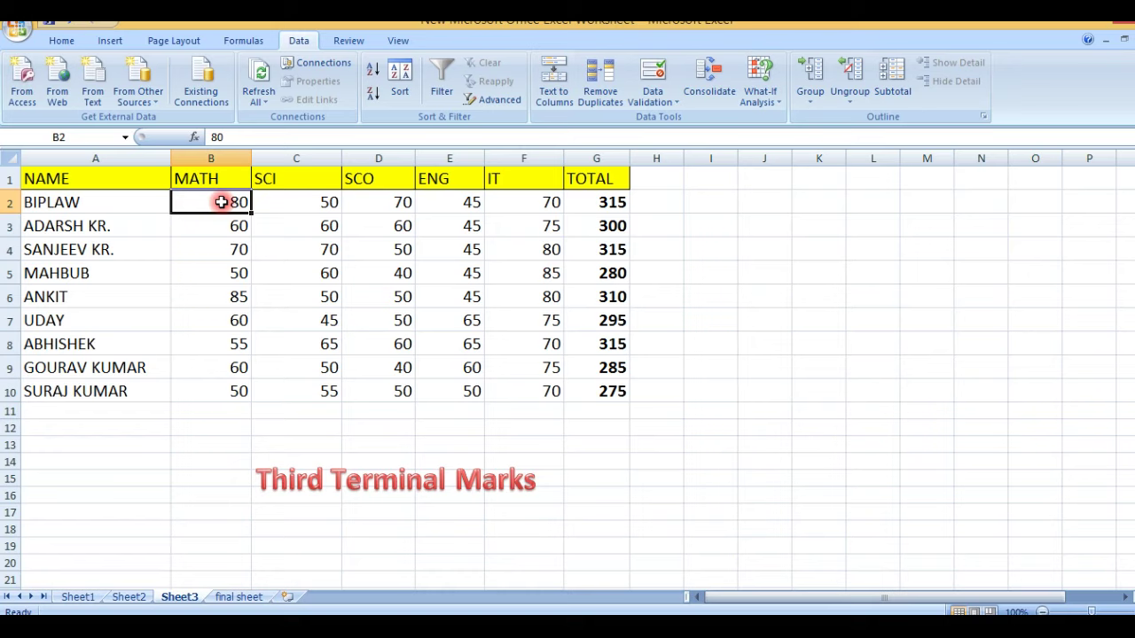
left_click(251, 601)
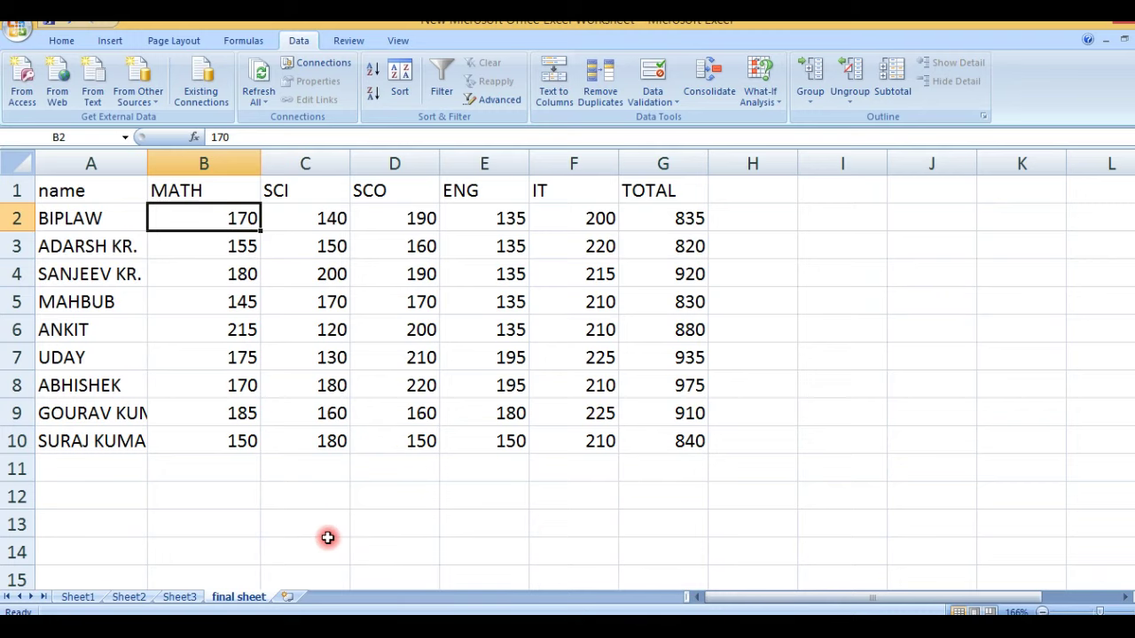
Insert a new worksheet and rename it 'result'
left_click(293, 597)
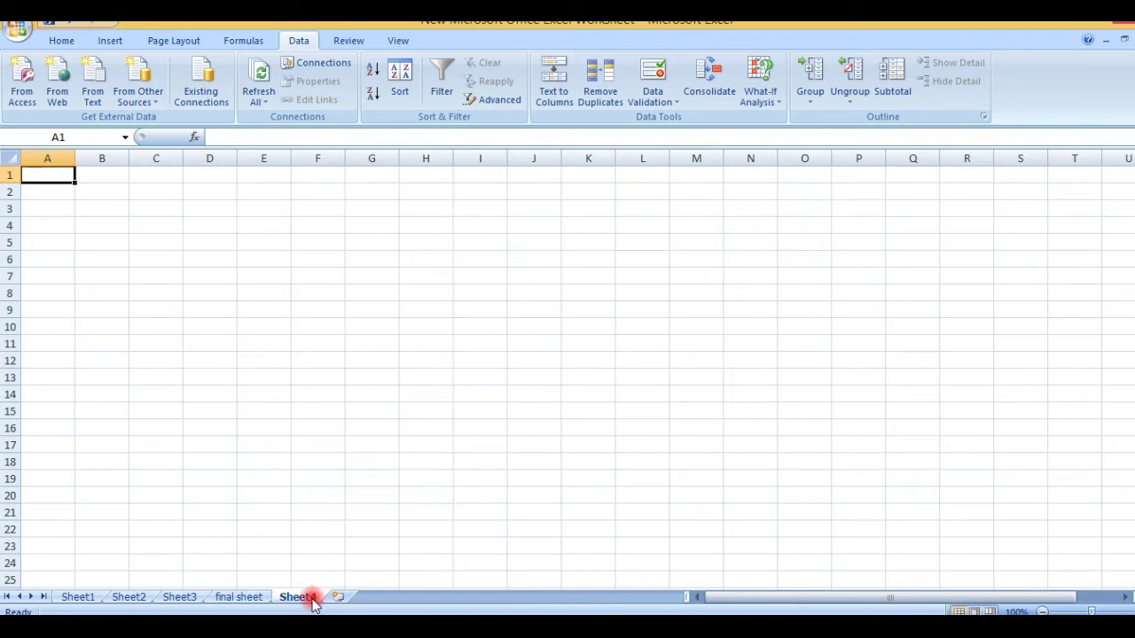
right_click(306, 596)
left_click(372, 456)
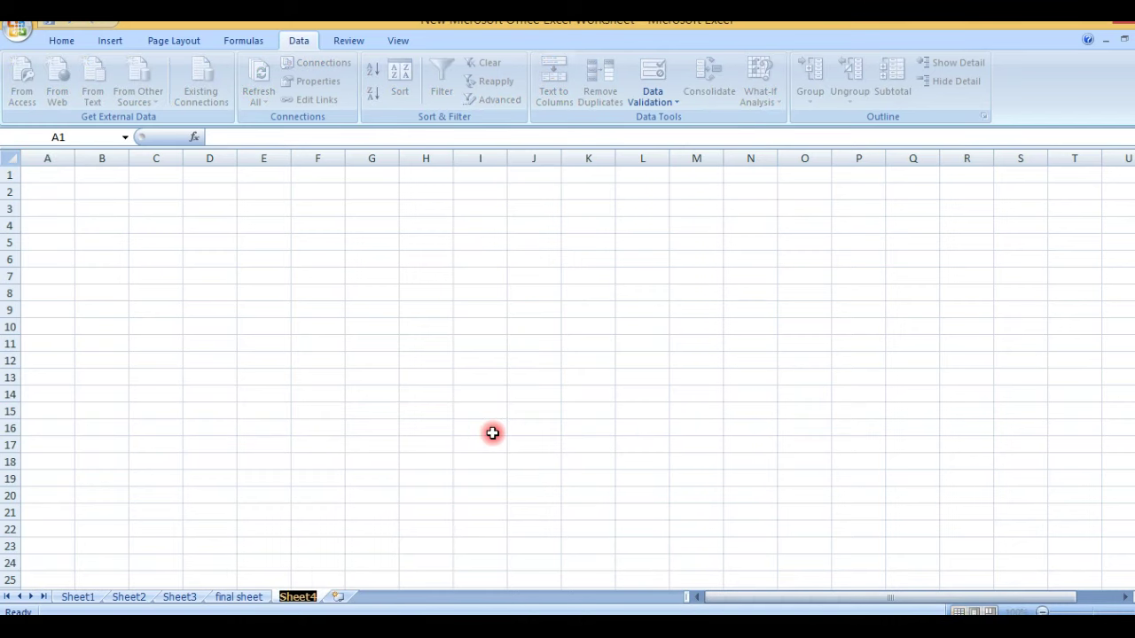
type("res")
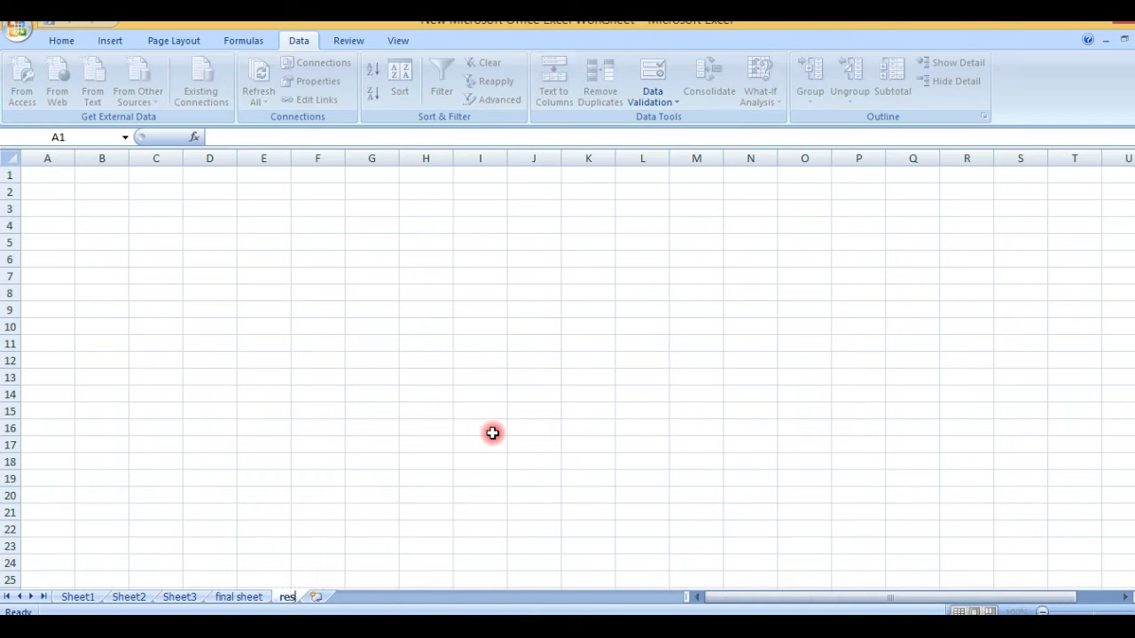
left_click(492, 433)
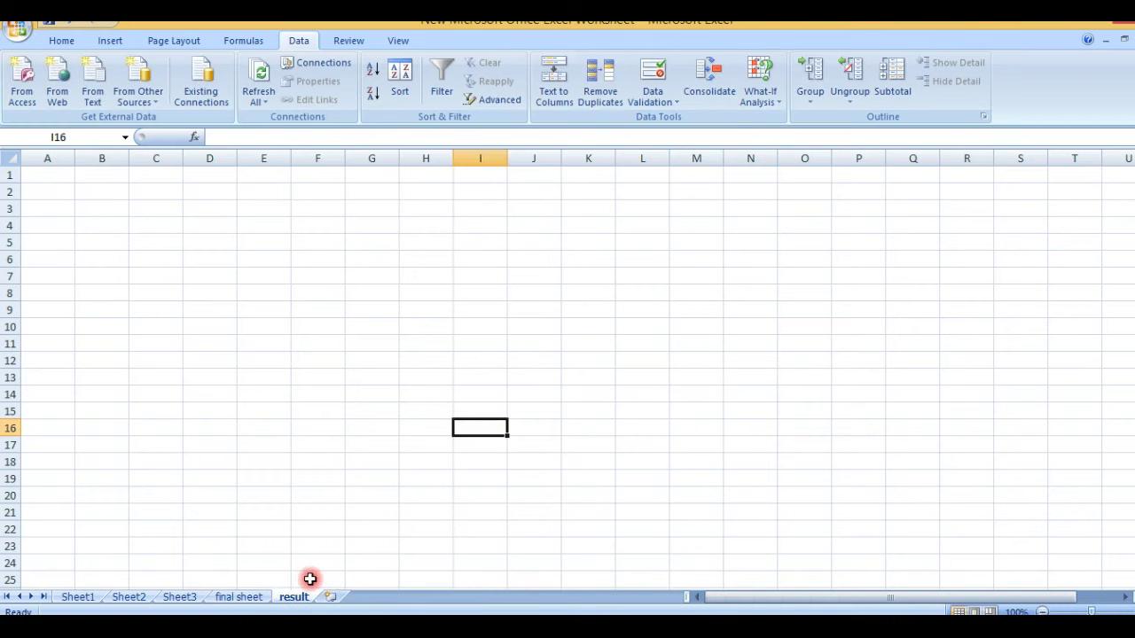
From A1 on the result sheet, open Consolidate with Sum and point it at Sheet1
left_click(53, 177)
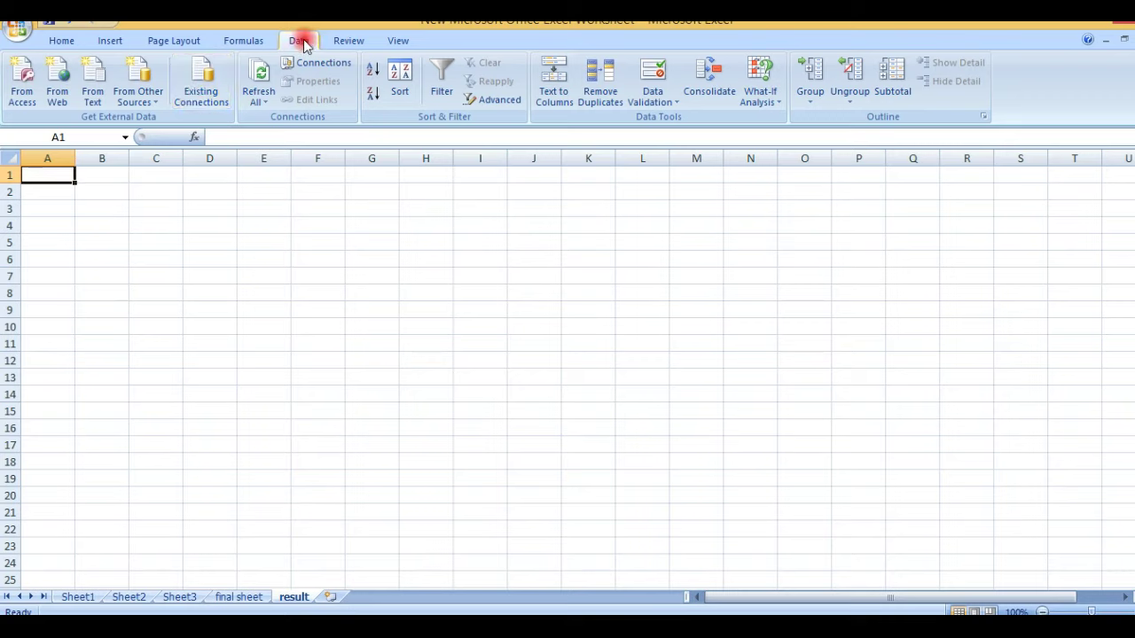
left_click(710, 87)
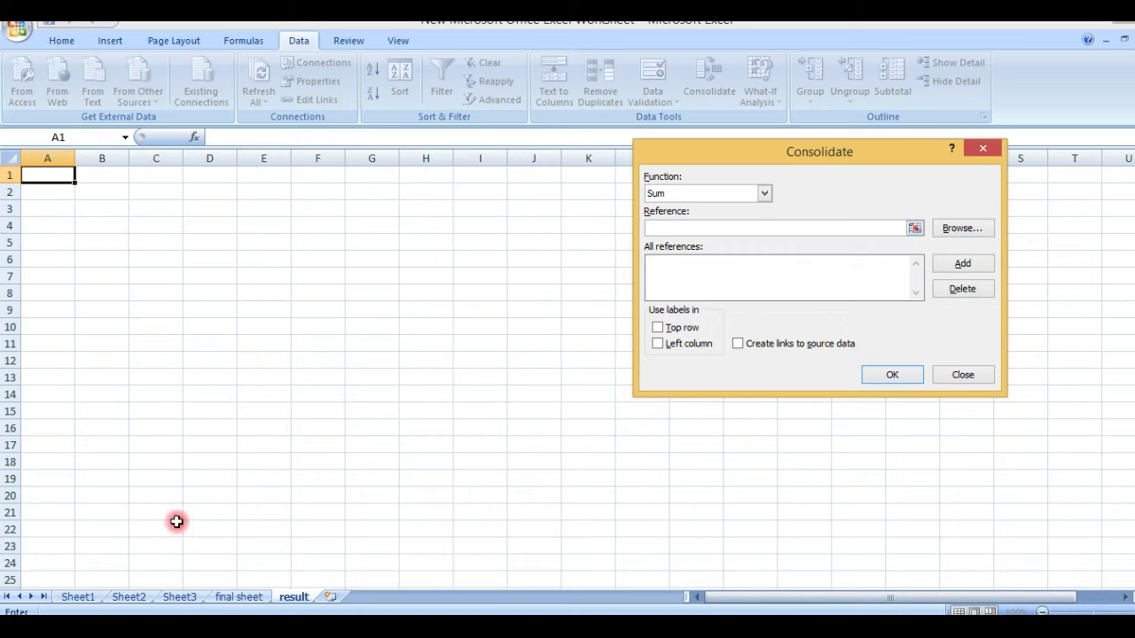
left_click(78, 596)
Add the A1:G10 ranges of Sheet1, Sheet2 and Sheet3 as consolidation sources
left_click_drag(66, 184, 532, 390)
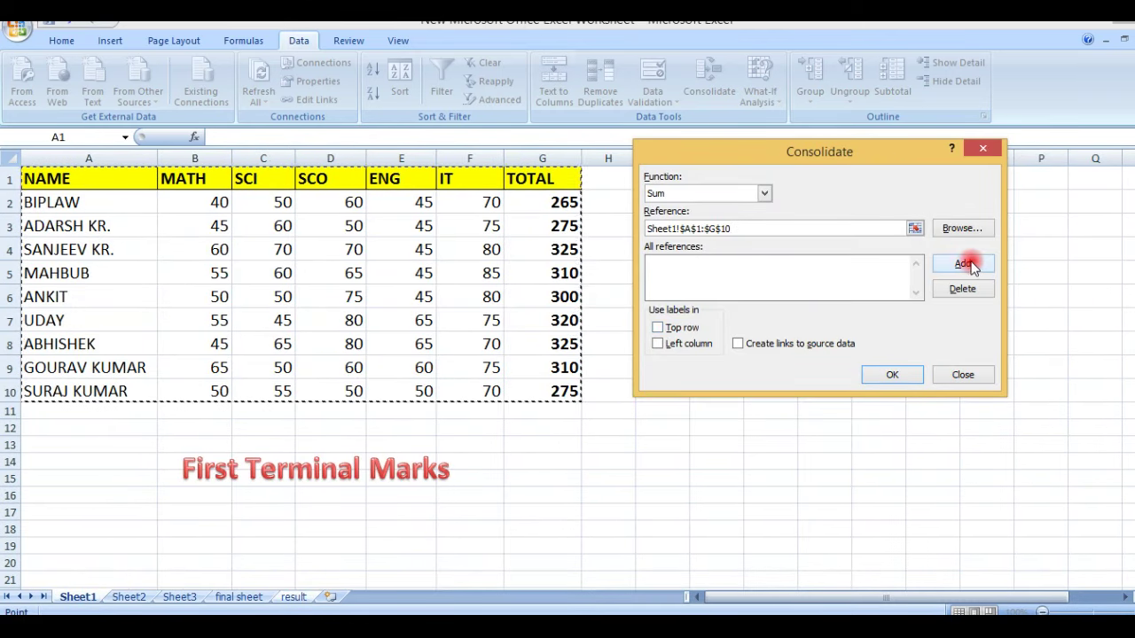
left_click(962, 263)
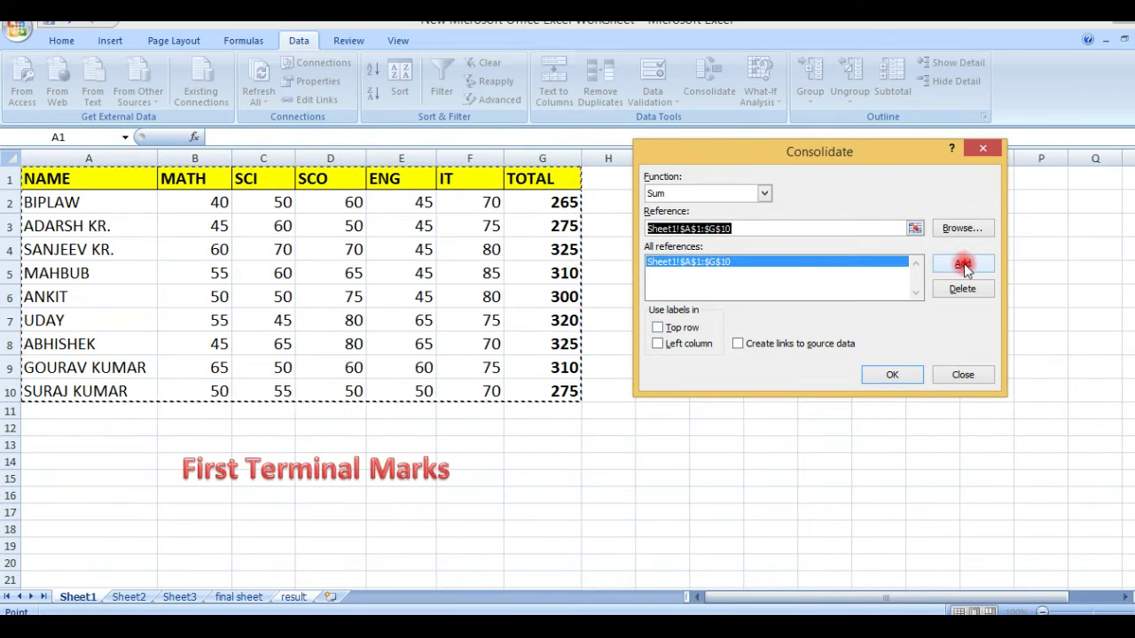
left_click(129, 596)
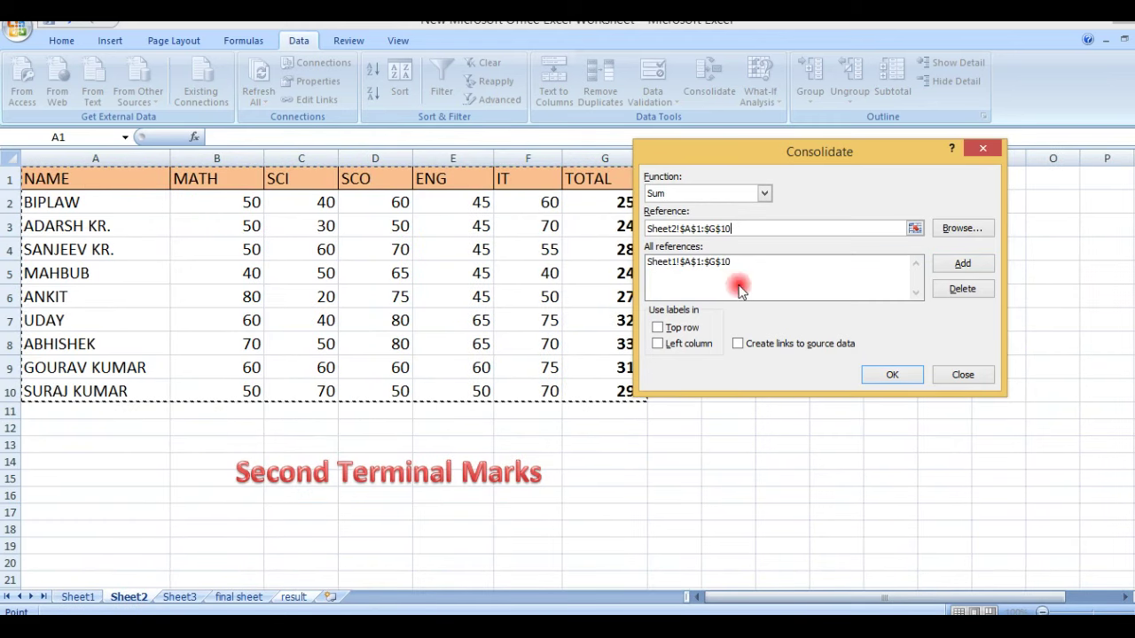
left_click(961, 265)
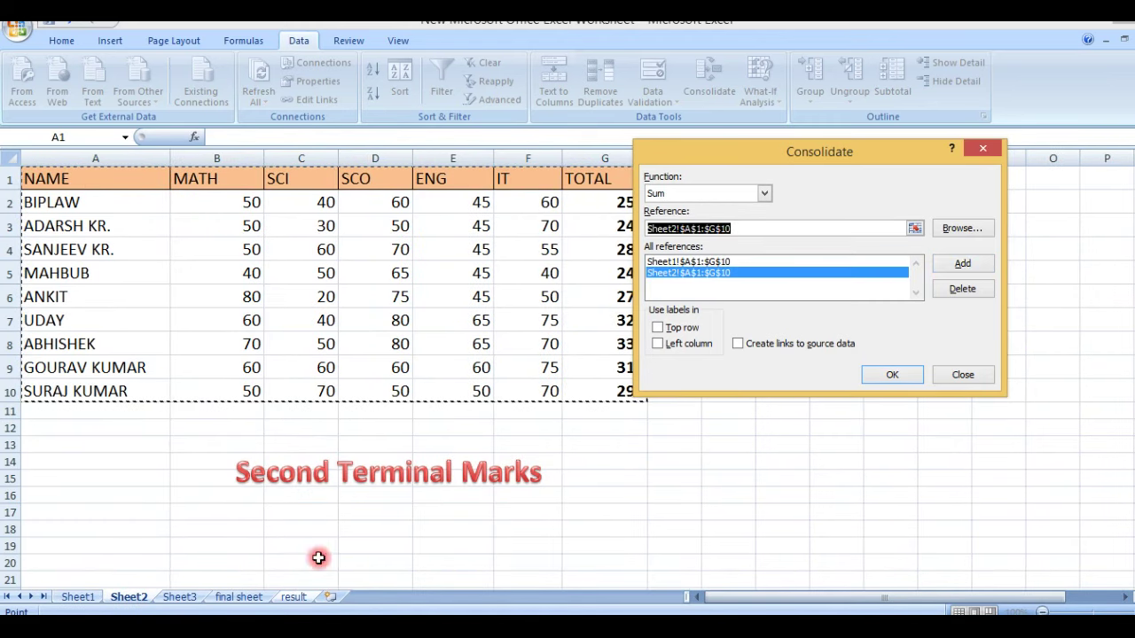
left_click(180, 598)
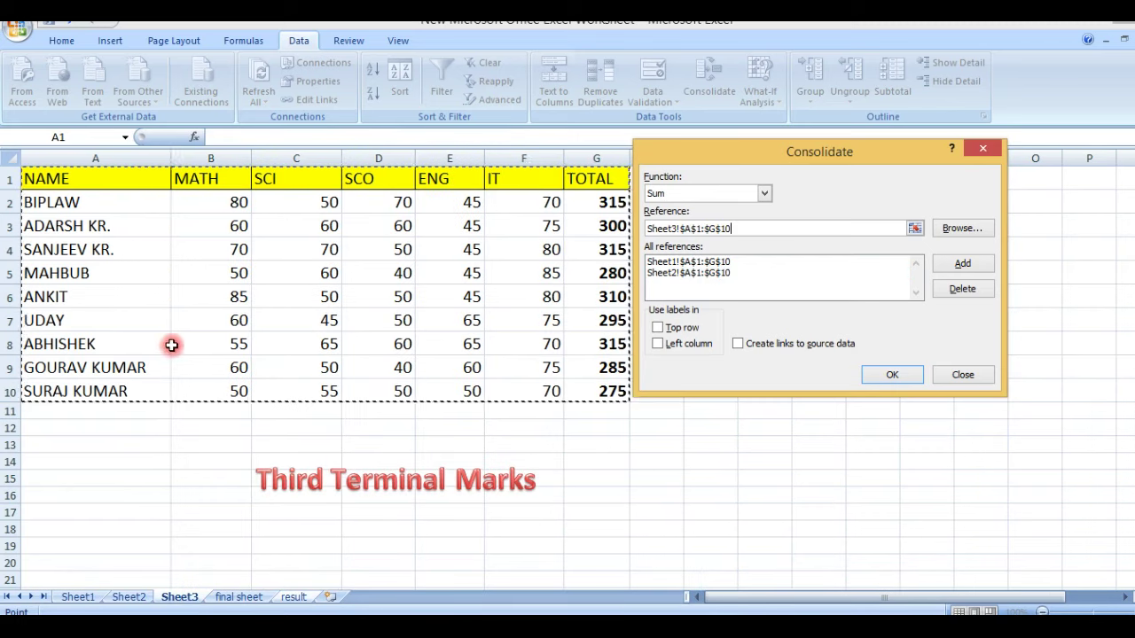
left_click(963, 263)
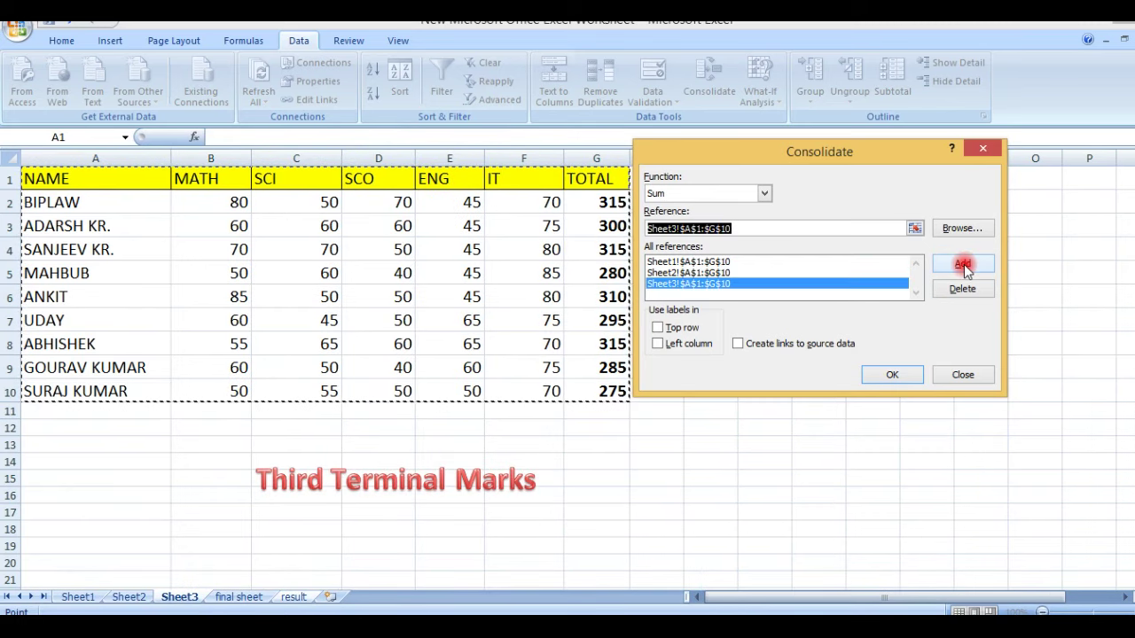
Tick Top row, Left column and Create links to source data
left_click(676, 329)
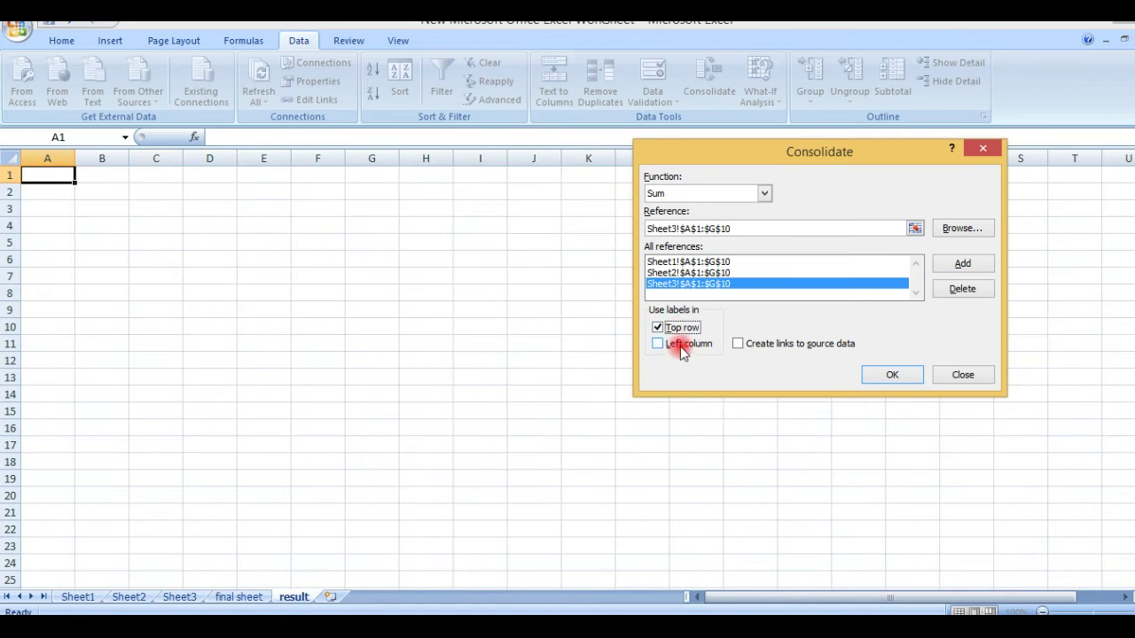
left_click(685, 347)
left_click(755, 345)
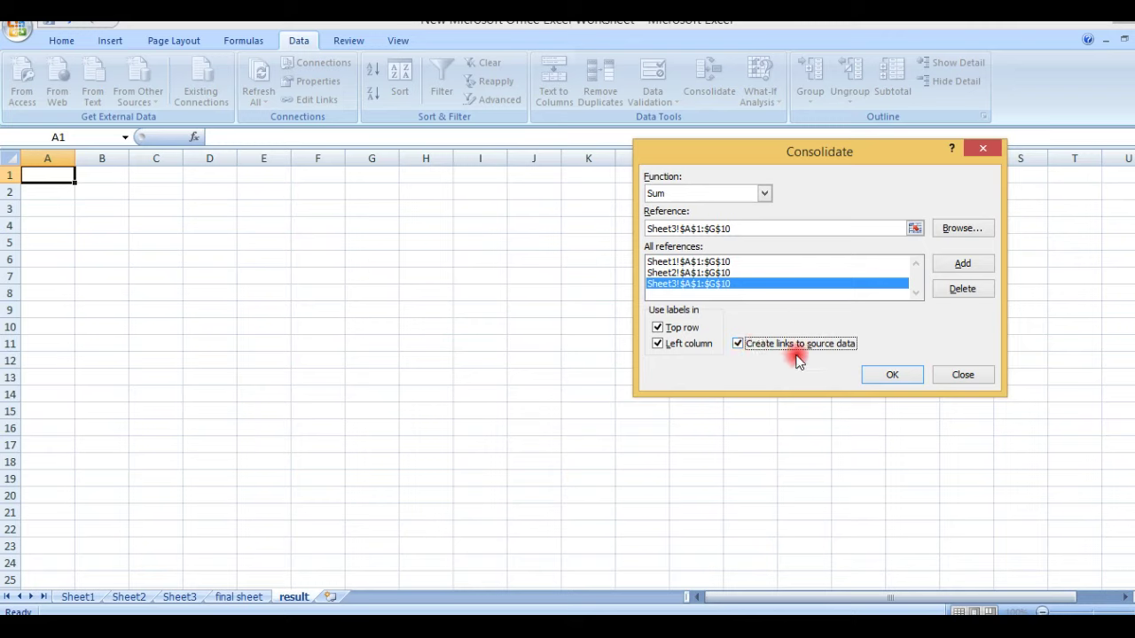
Run the linked consolidation and widen column B to show full student names
left_click(893, 376)
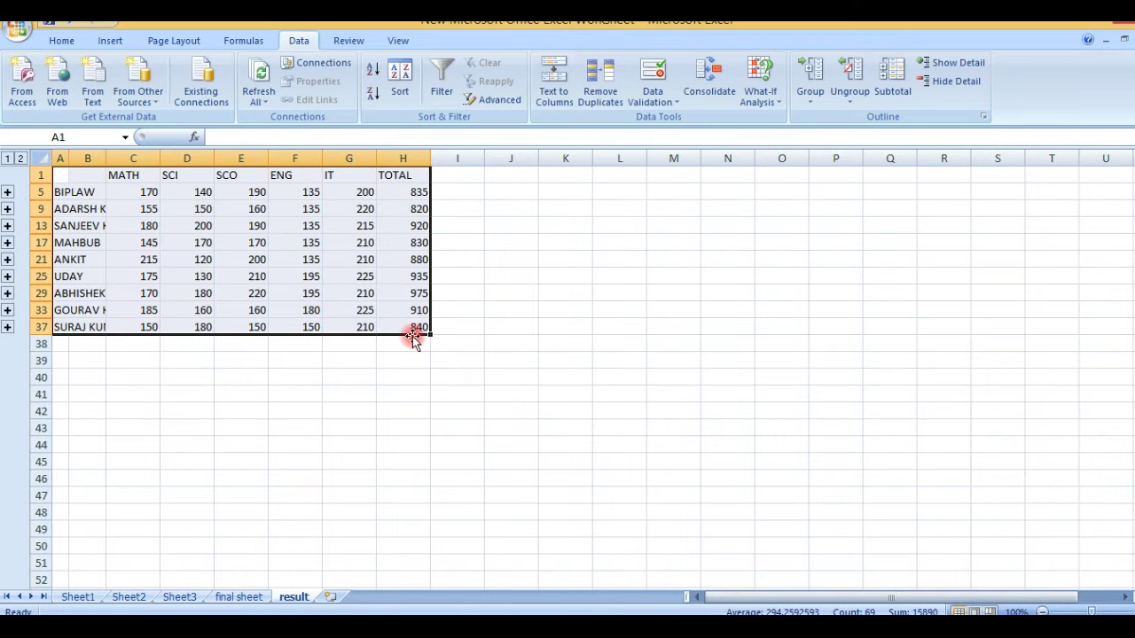
scroll(413, 363, "up", 3)
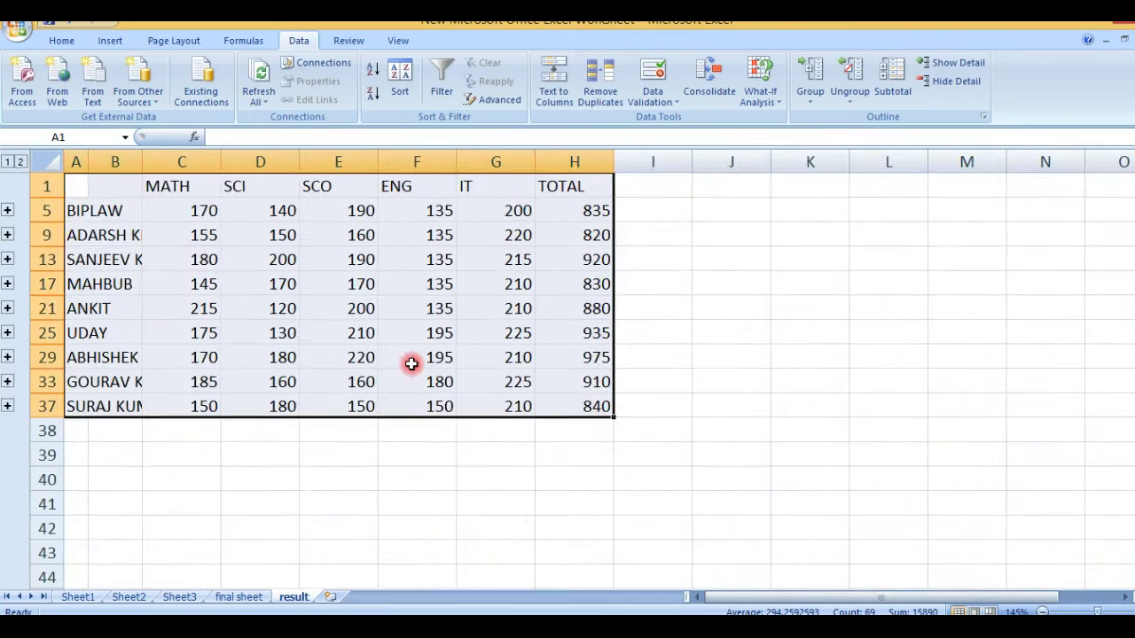
scroll(413, 362, "up", 1)
left_click_drag(152, 162, 223, 172)
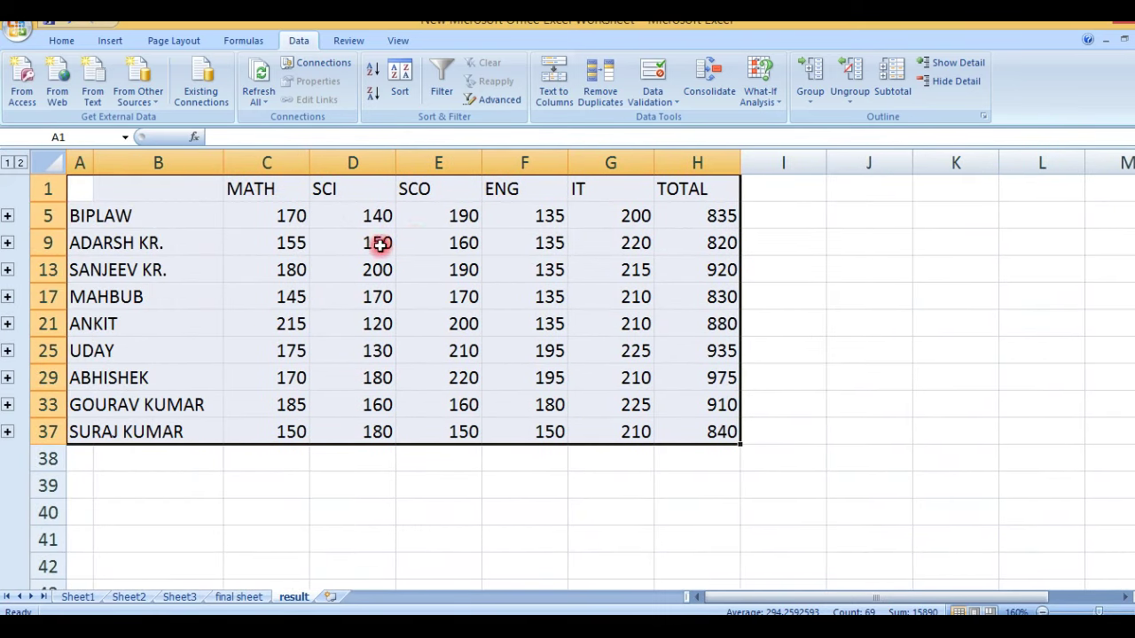
left_click(873, 293)
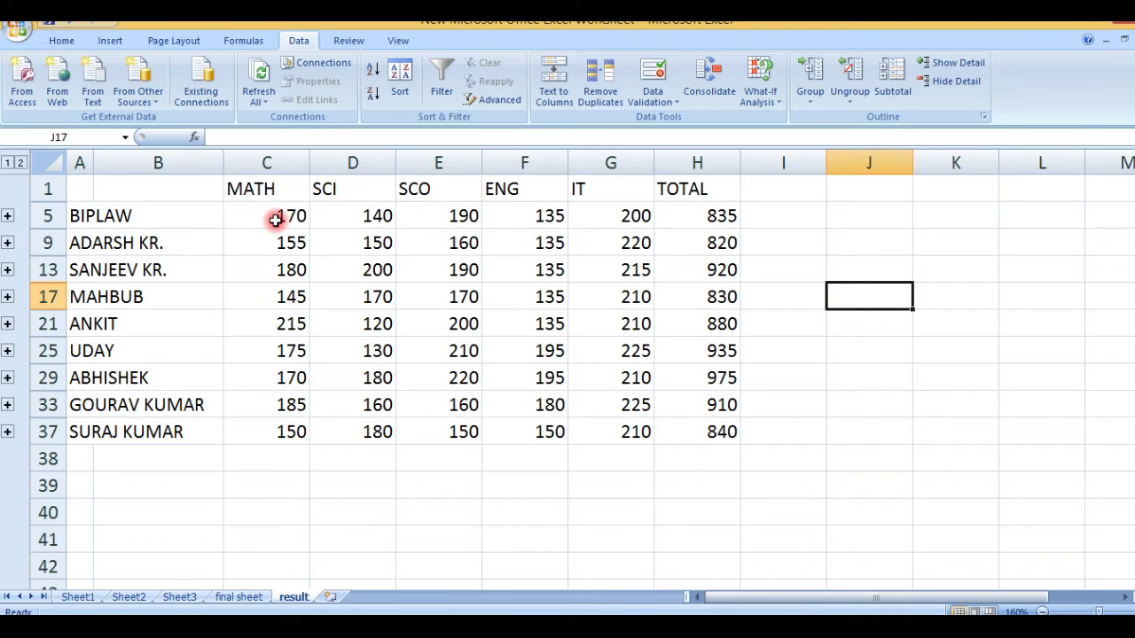
Compare with the final sheet's totals and inspect the =SUM(C2:C4) formula on result
left_click(238, 596)
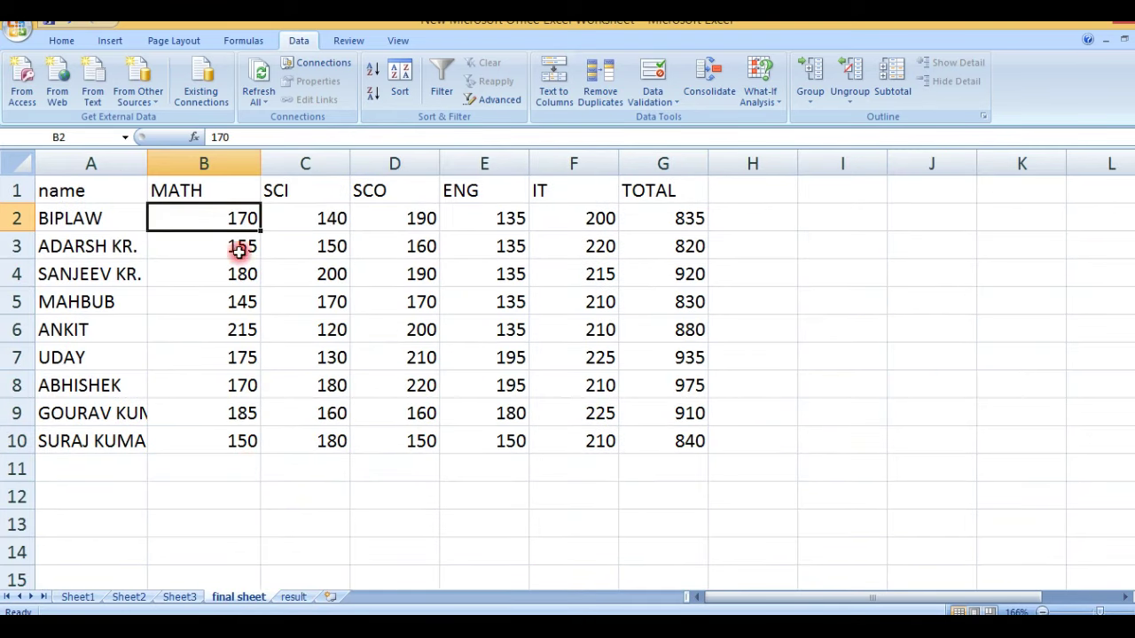
left_click(294, 597)
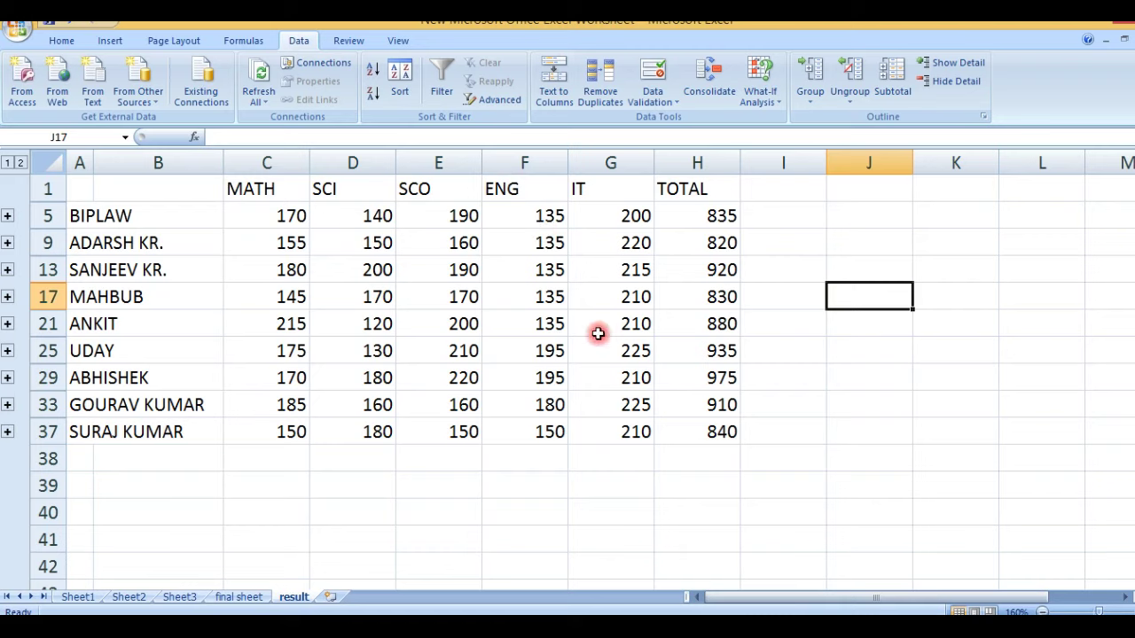
left_click(291, 221)
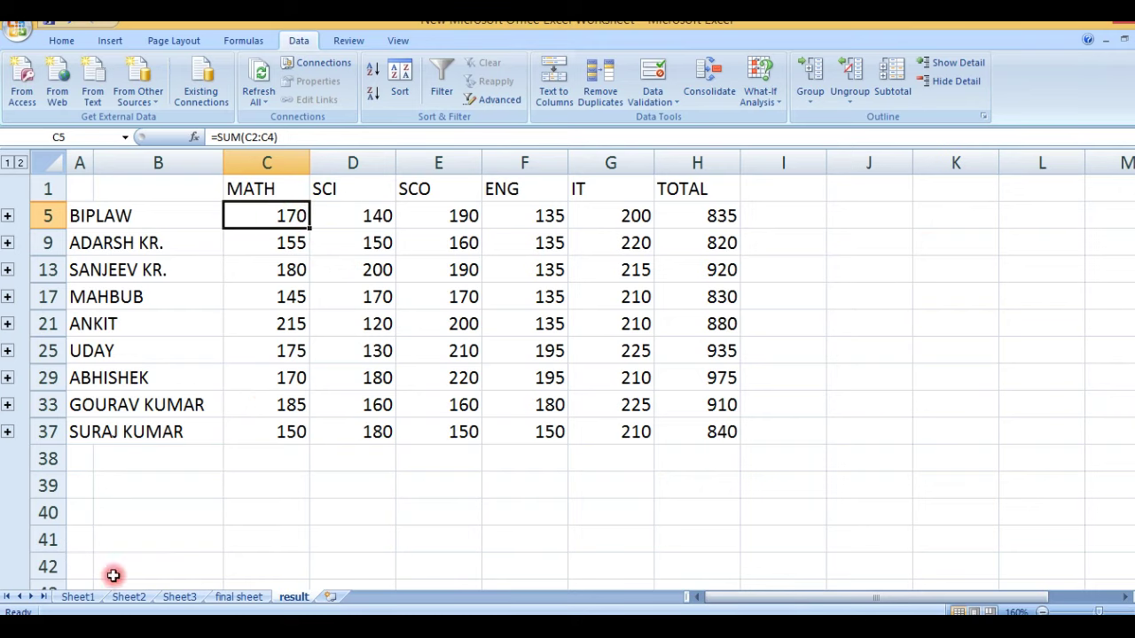
Change BIPLAW's Sheet1 MATH mark in B2 from 40 to 100, then check the result sheet shows 230
left_click(88, 597)
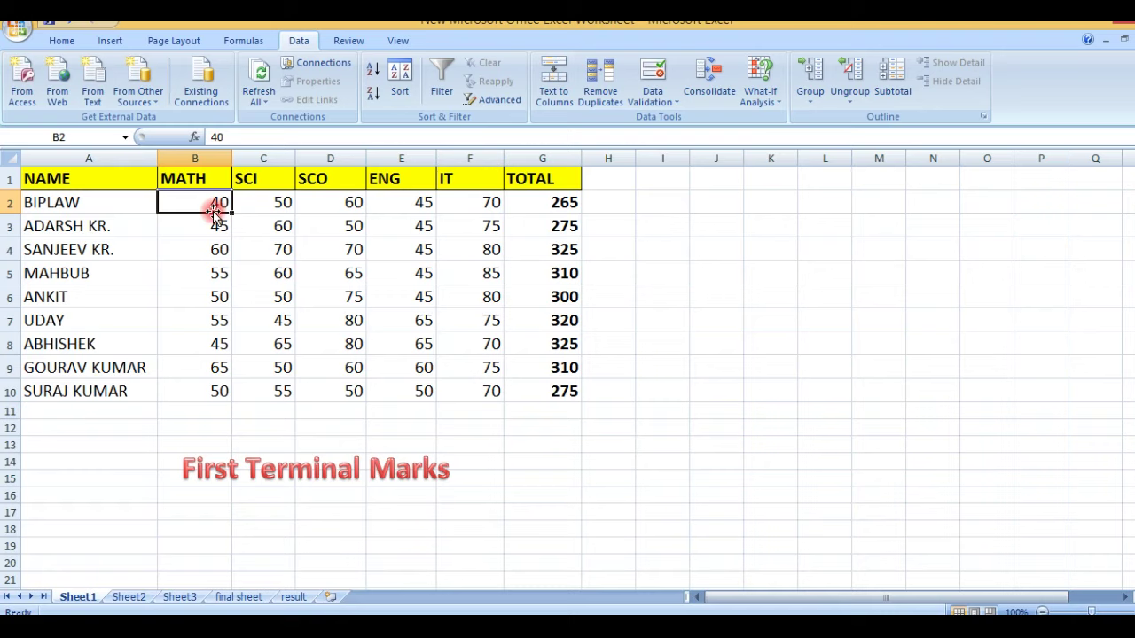
type("100")
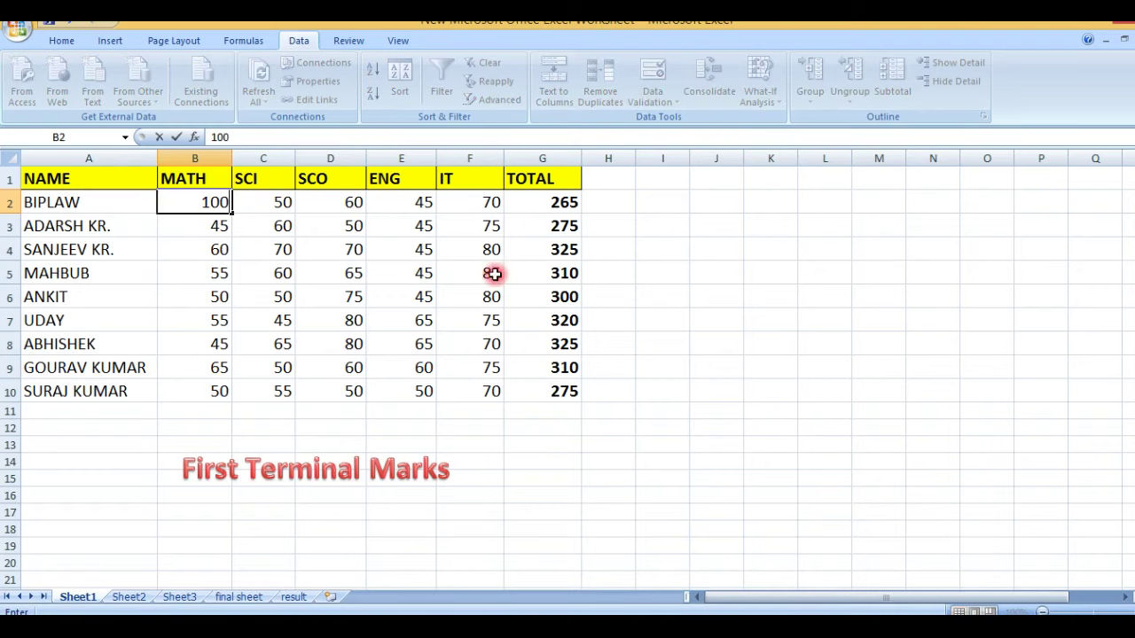
left_click(806, 268)
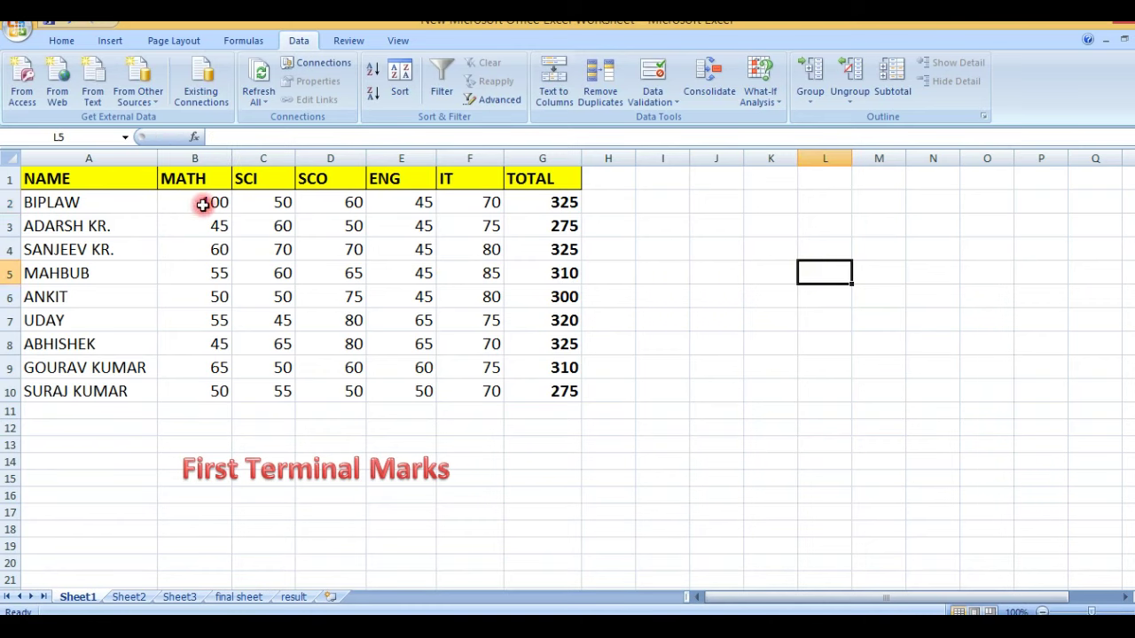
left_click(293, 597)
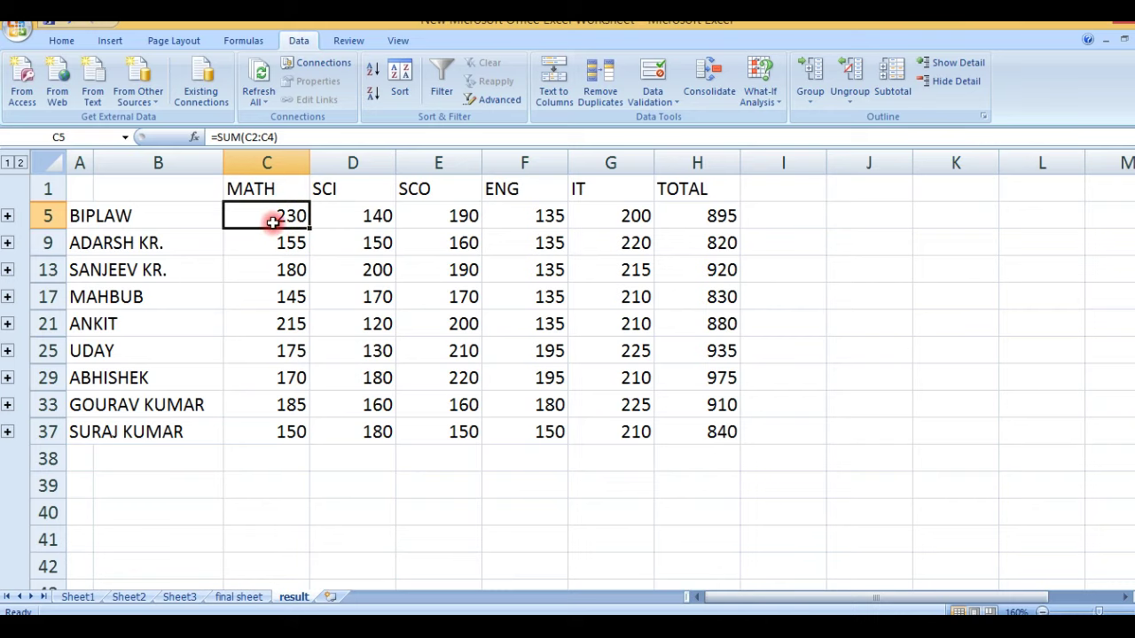
Enter 10 for all five of BIPLAW's Sheet2 subject marks in B2 through F2
left_click(256, 597)
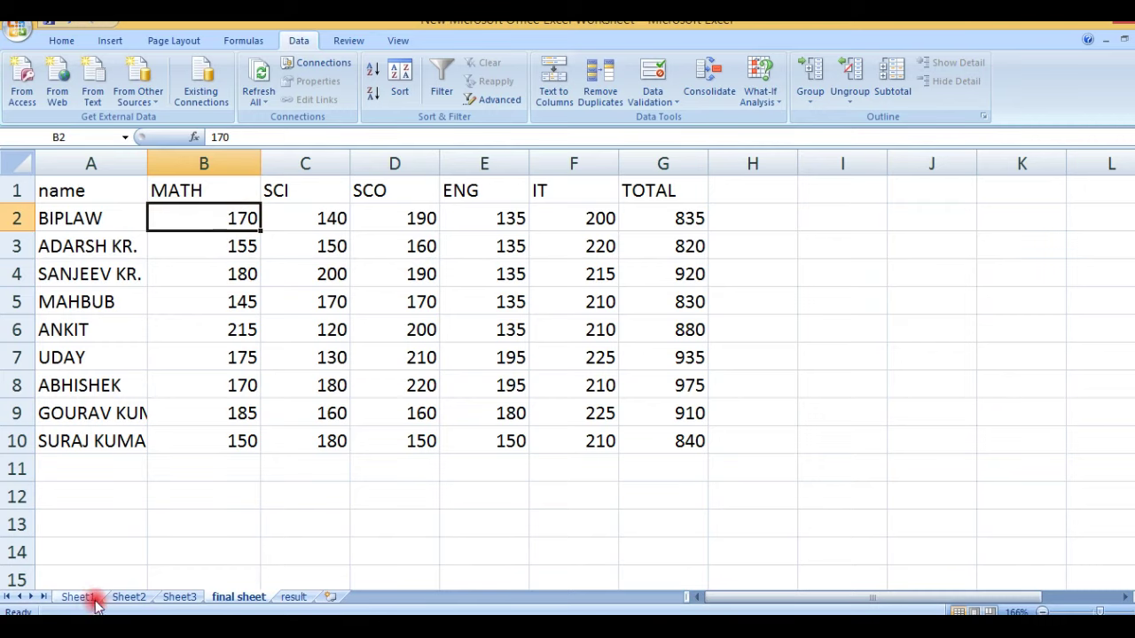
left_click(127, 599)
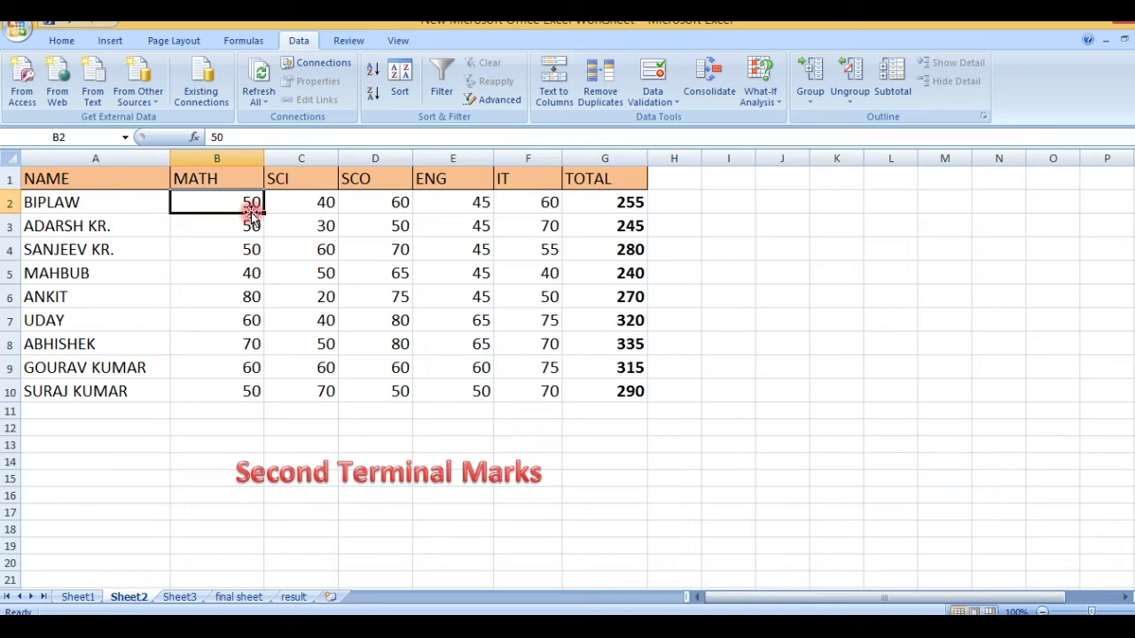
type("10")
key("Tab")
type("10")
key("Tab")
type("10")
key("Tab")
type("10")
key("Tab")
type("10")
key("Tab")
left_click(924, 301)
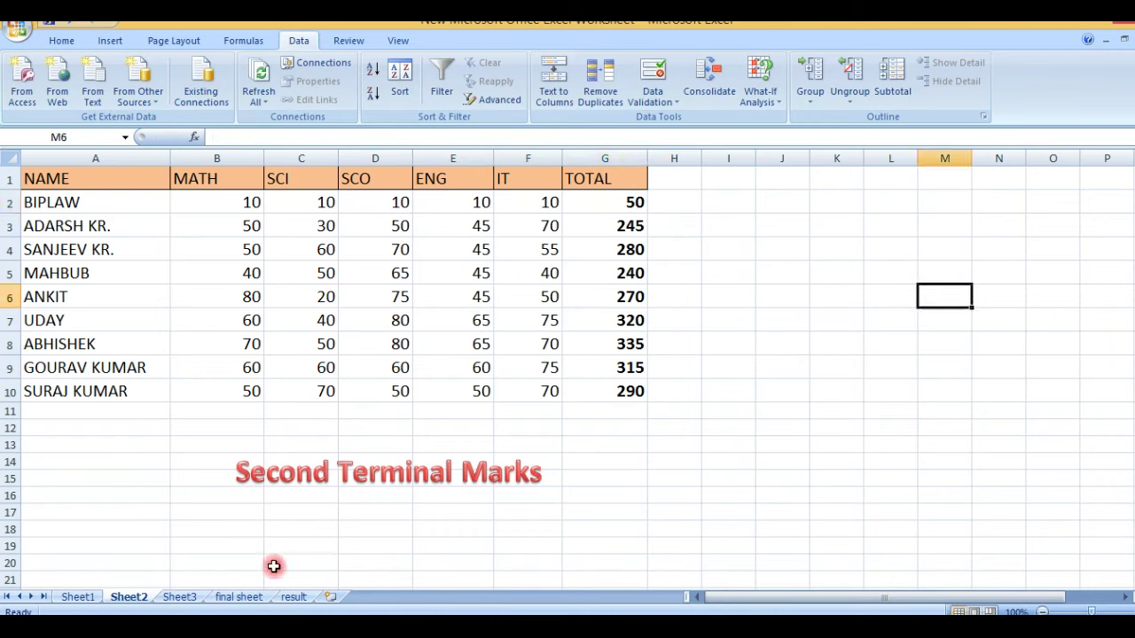
Check BIPLAW's final-sheet total of 835 and the result sheet's updated MATH of 190, then reopen Consolidate
left_click(239, 597)
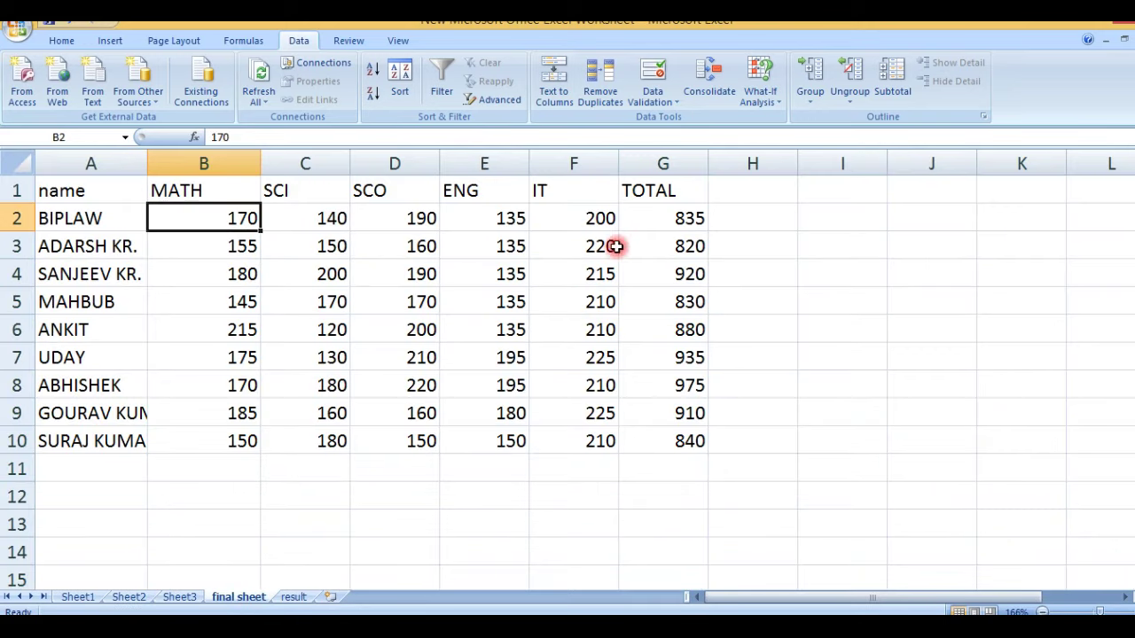
left_click(801, 224)
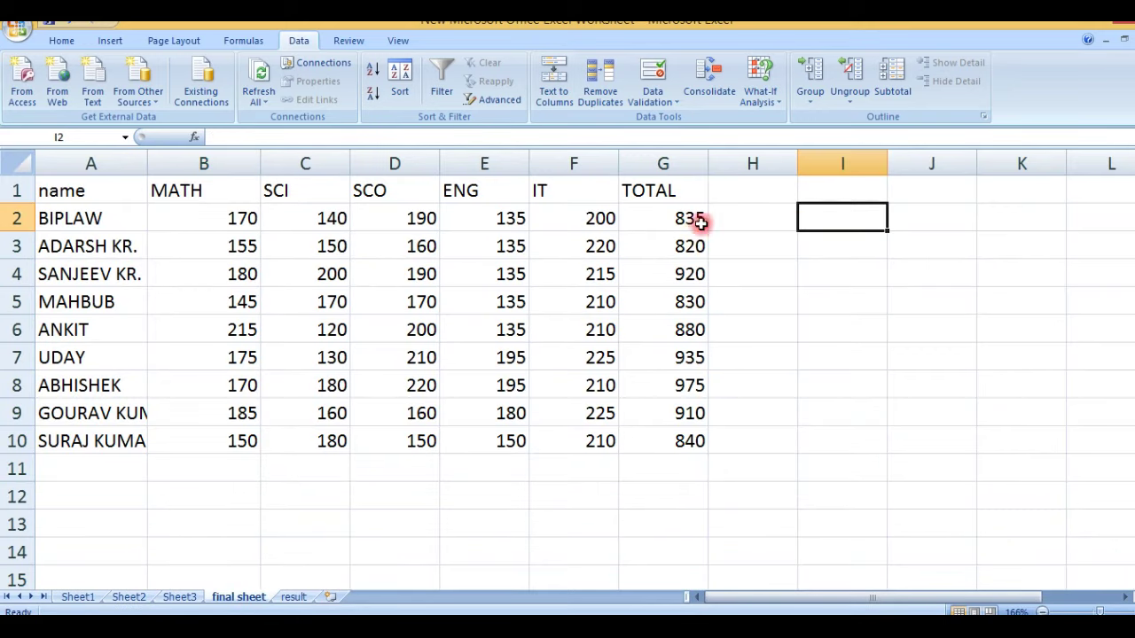
left_click(679, 222)
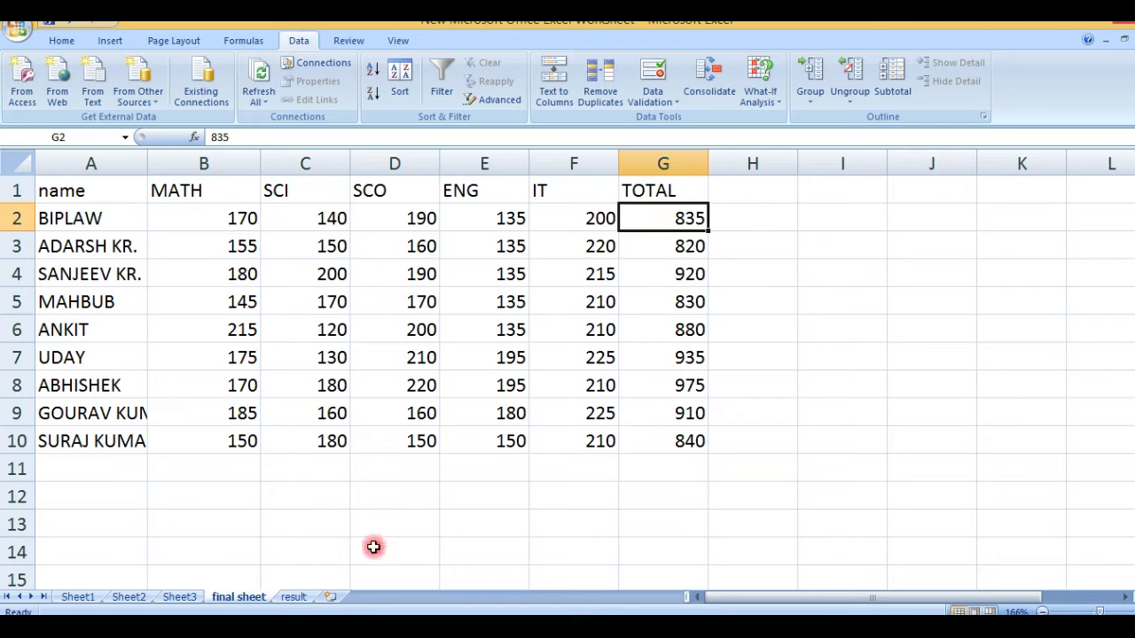
left_click(294, 598)
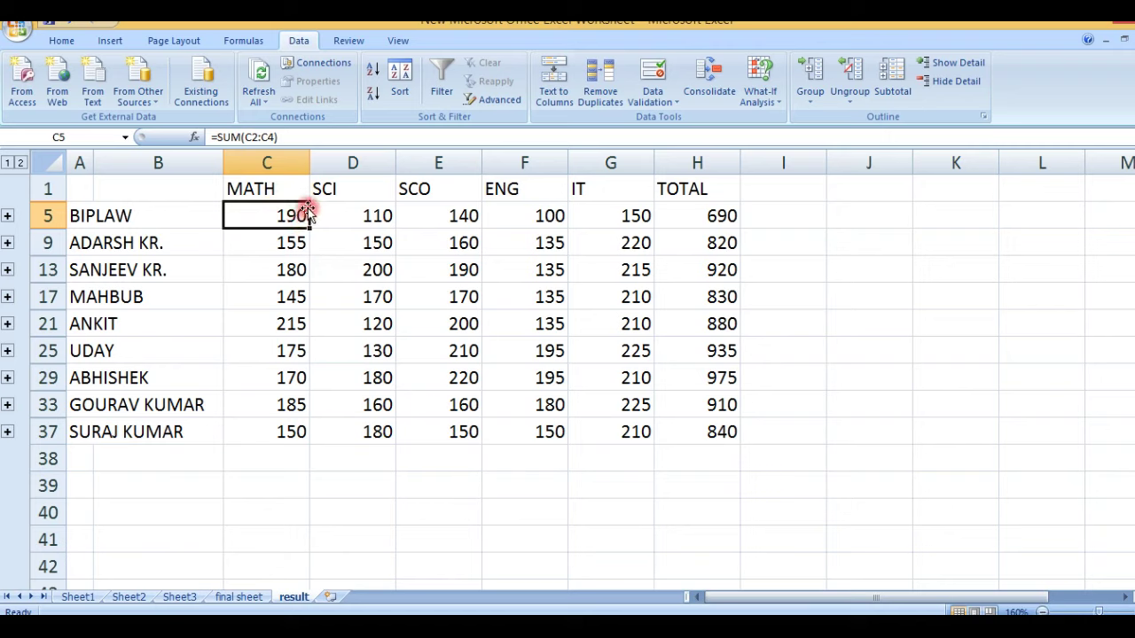
left_click(709, 84)
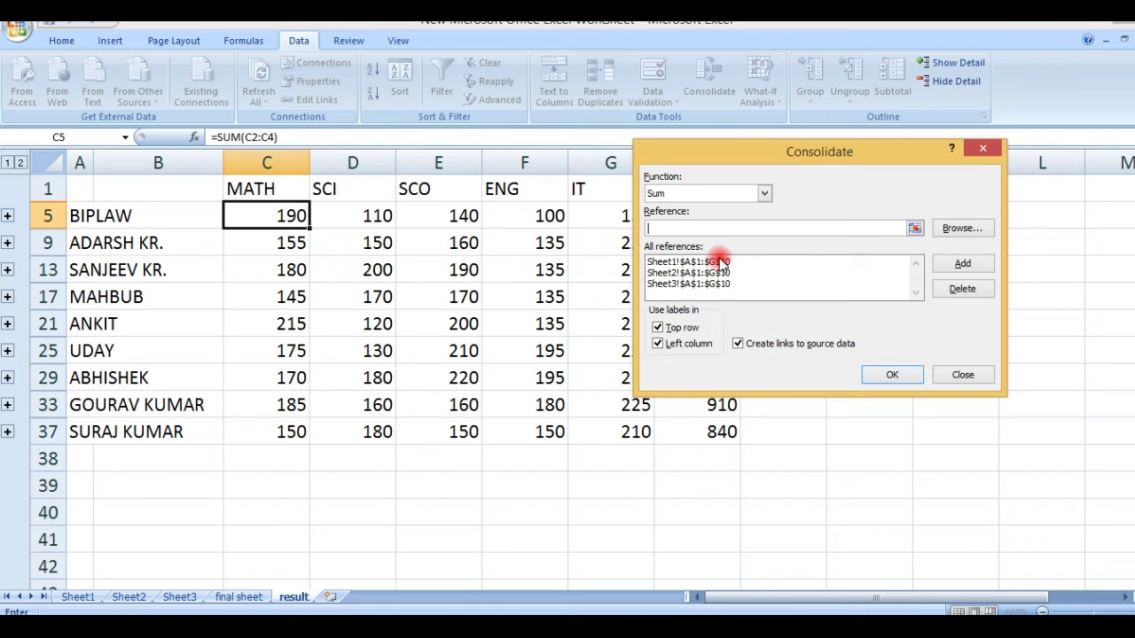
left_click(963, 376)
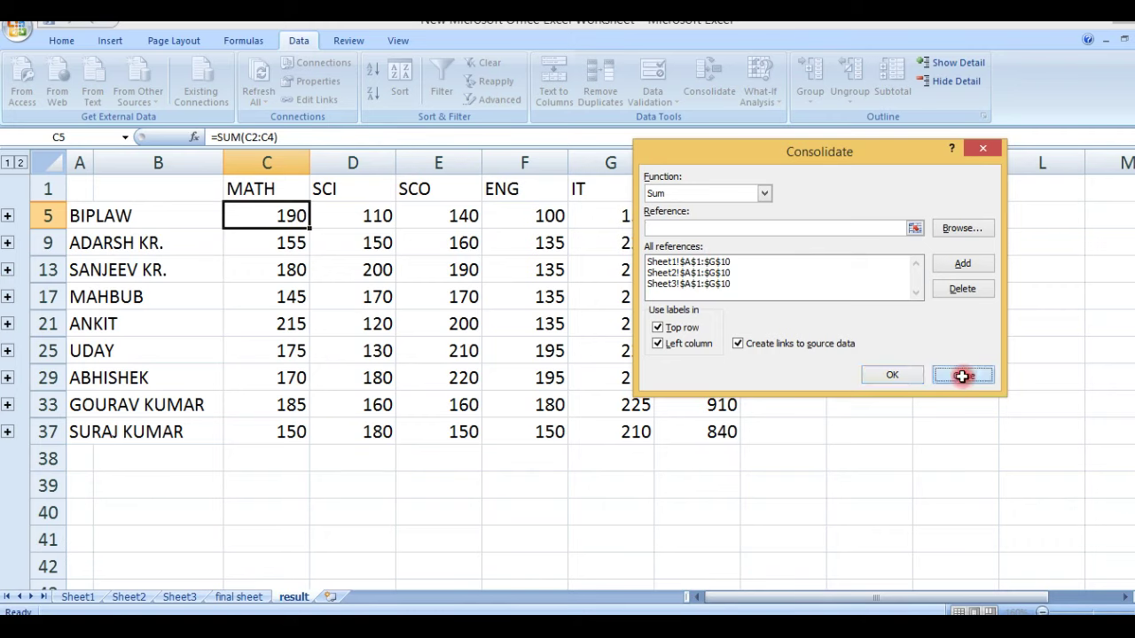
left_click(865, 376)
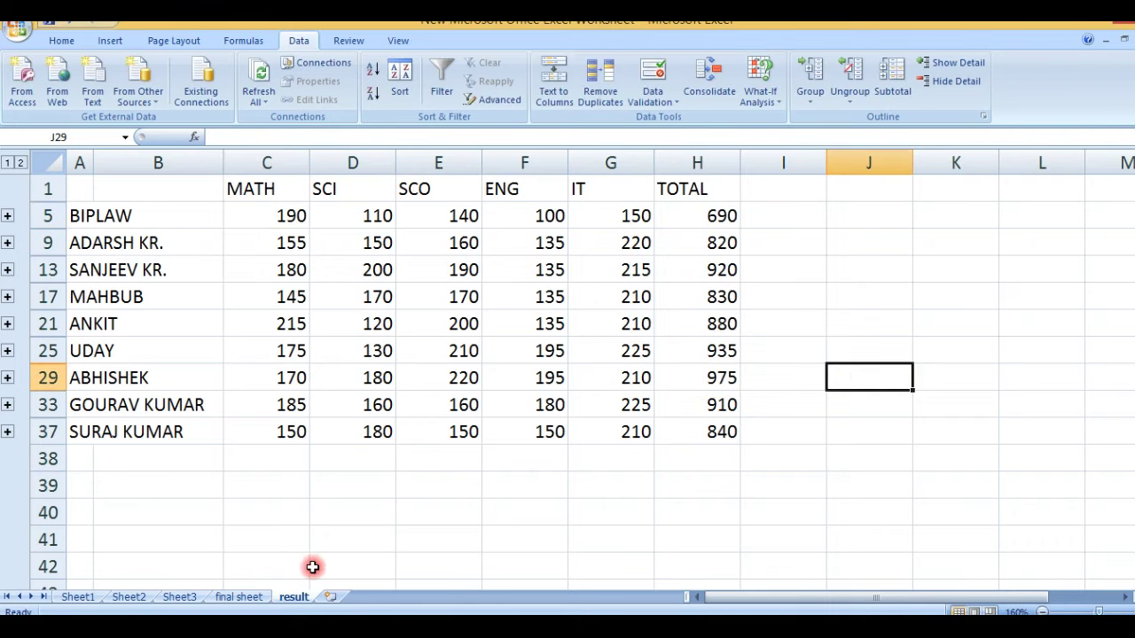